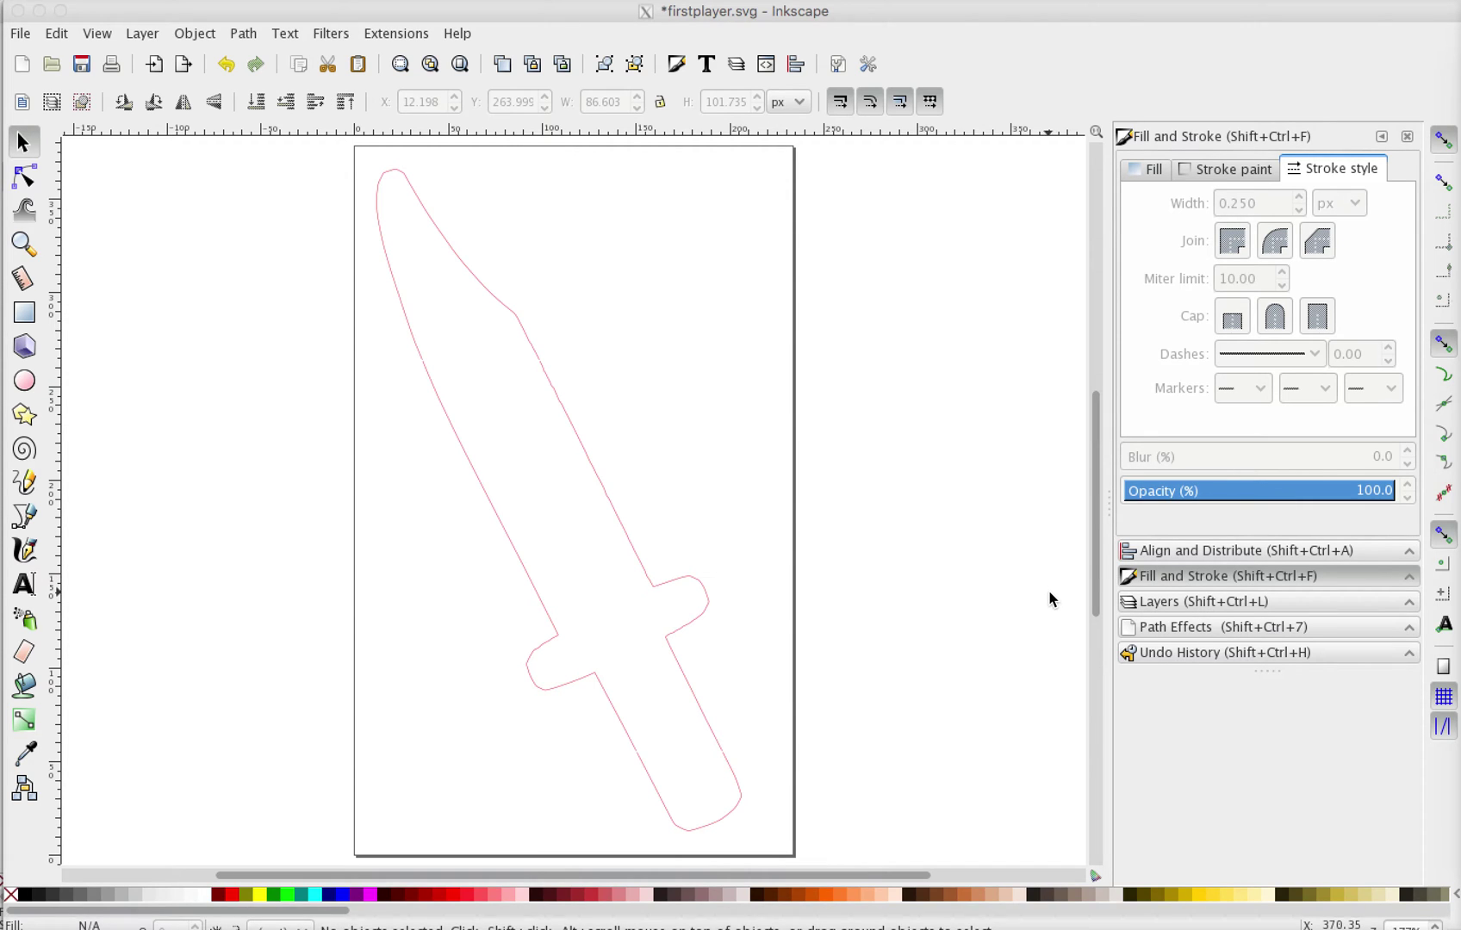
Give every path of the sword outline an arrow end marker from the Stroke style settings.
{"action": "left_click", "coordinate": [321, 162]}
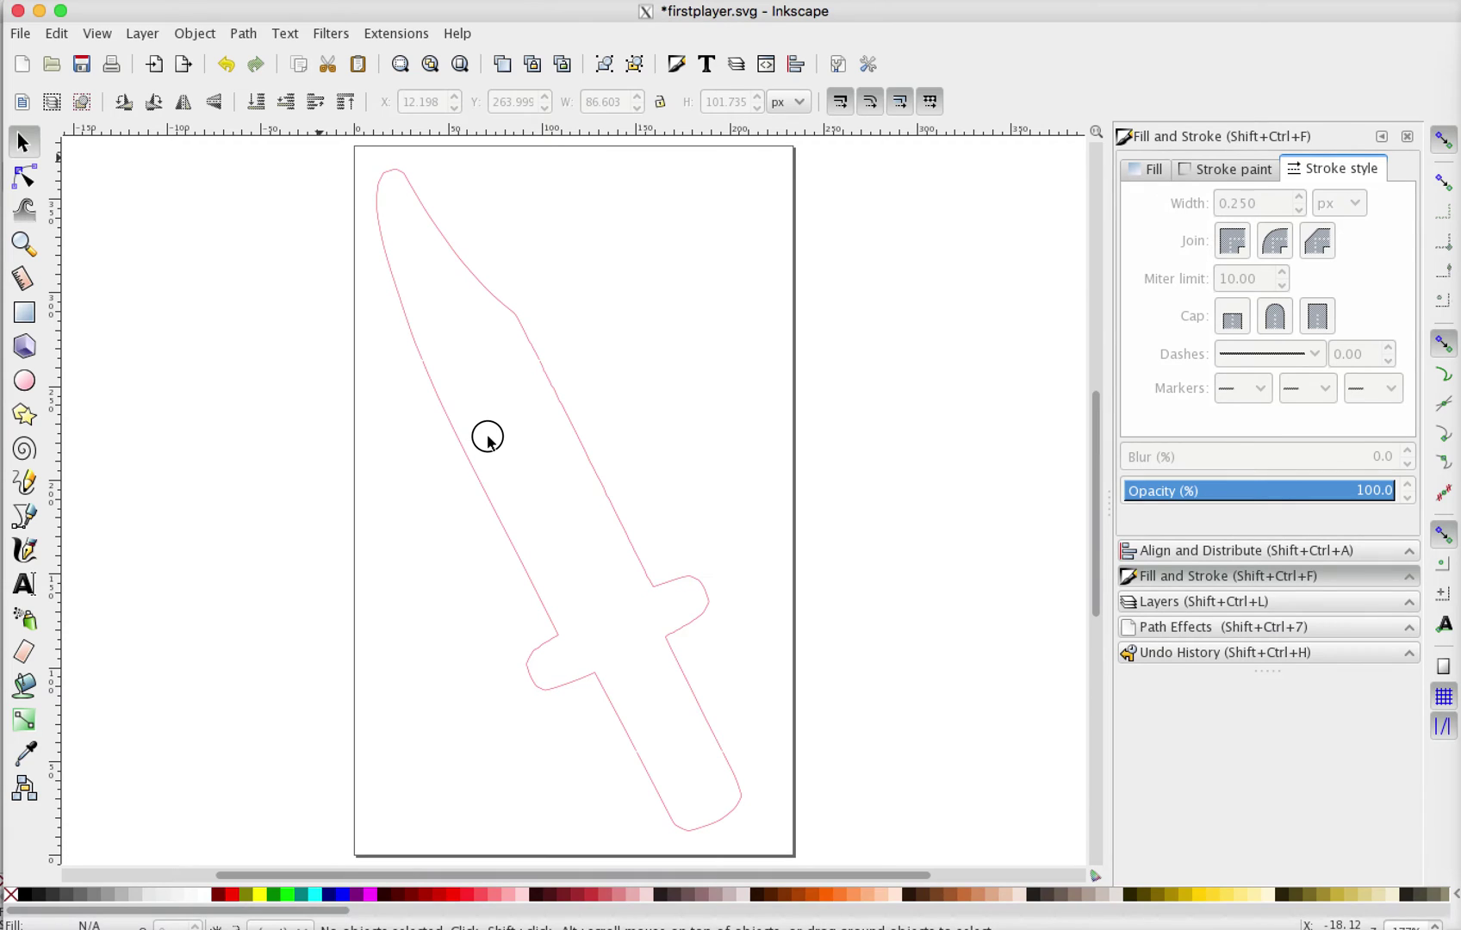
{"action": "mouse_move", "coordinate": [339, 155]}
{"action": "left_mouse_down"}
{"action": "mouse_move", "coordinate": [745, 825]}
{"action": "mouse_move", "coordinate": [779, 852]}
{"action": "left_mouse_up"}
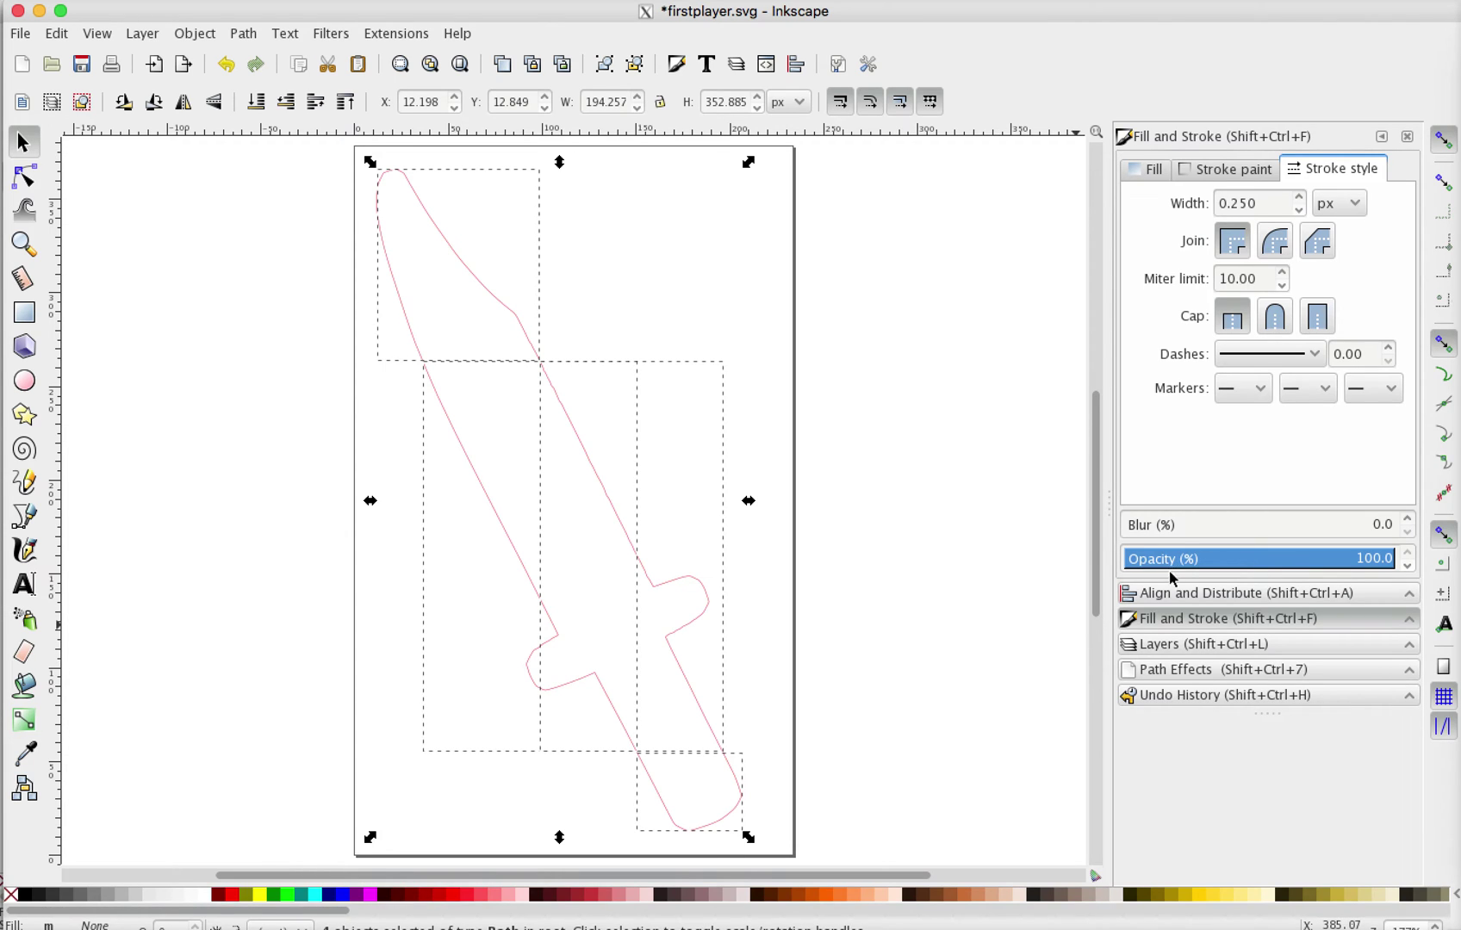
{"action": "left_click", "coordinate": [1229, 616]}
{"action": "left_click", "coordinate": [1372, 387]}
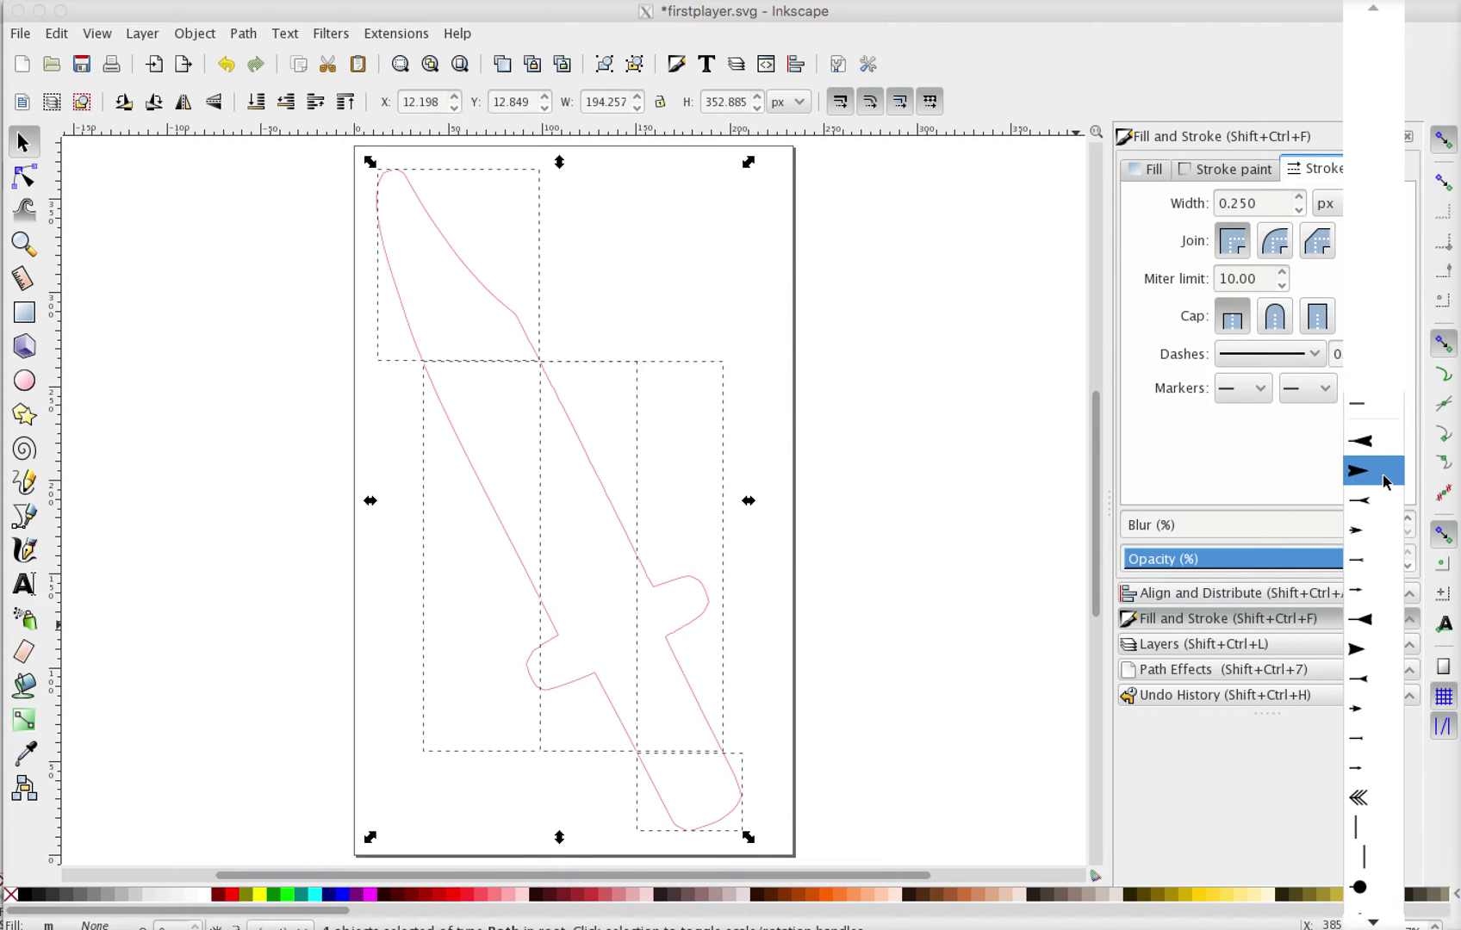
{"action": "left_click", "coordinate": [1384, 471]}
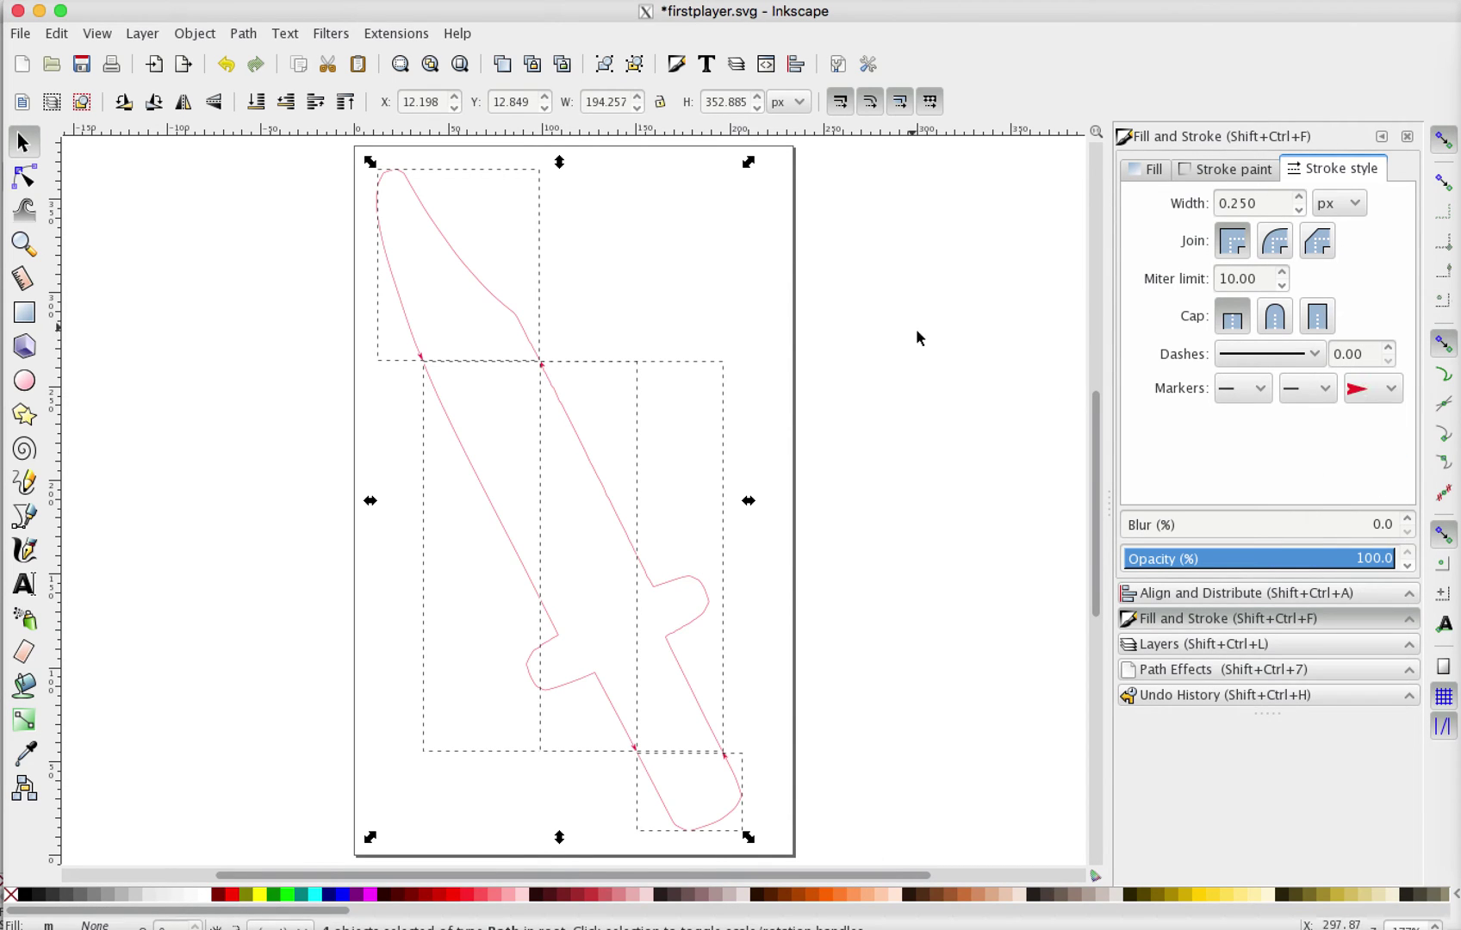
{"action": "left_click", "coordinate": [933, 358]}
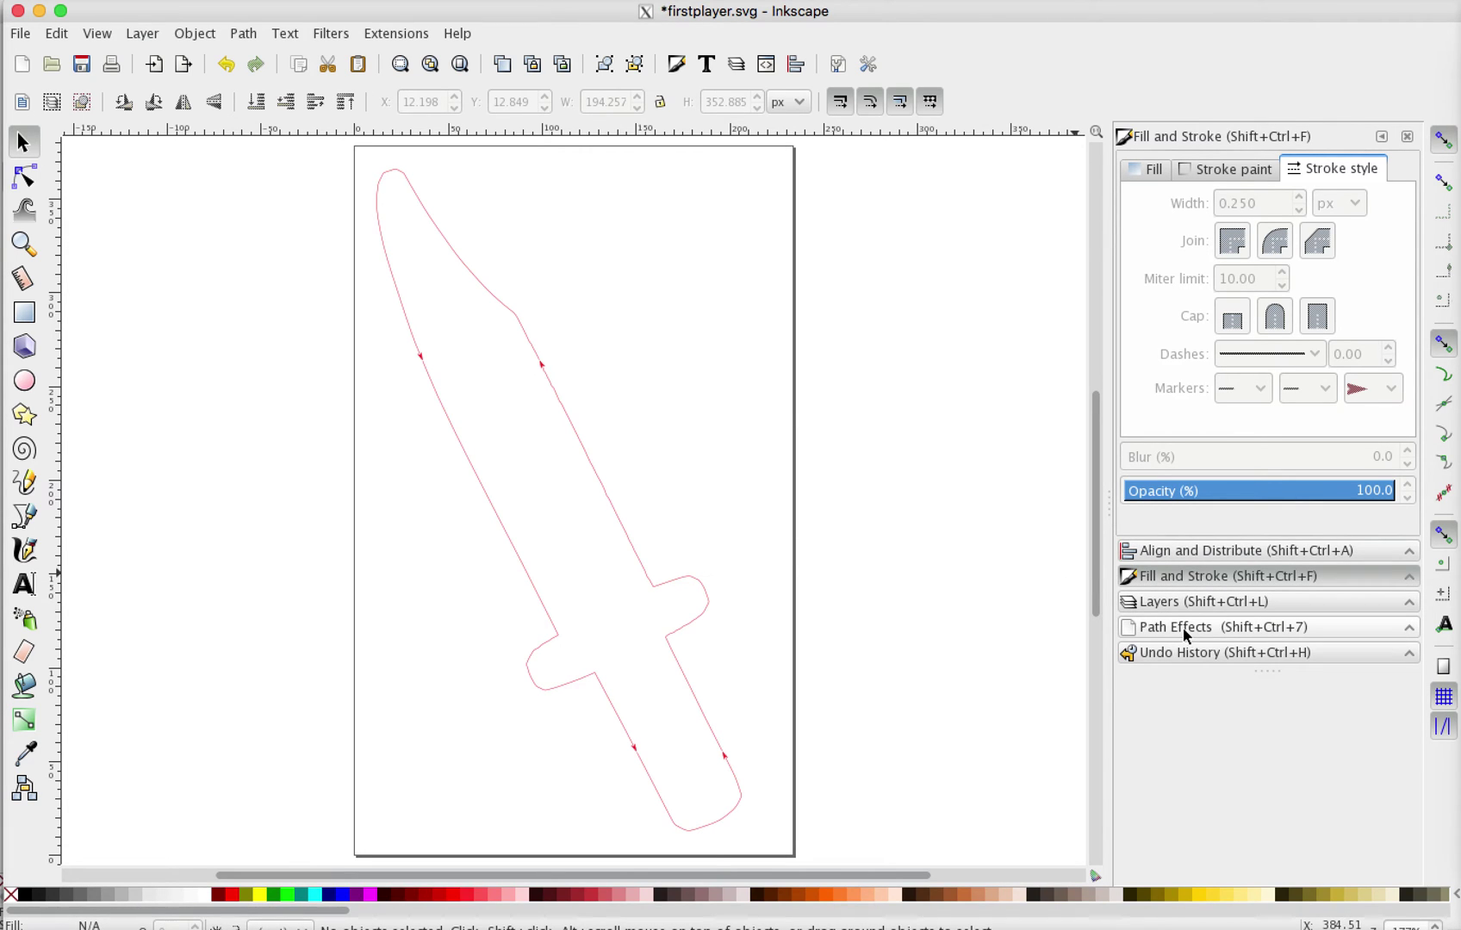
Add Layer 1, Layer 2, Layer 3 and Layer 4 from the Layers panel, one at a time.
{"action": "left_click", "coordinate": [1209, 599]}
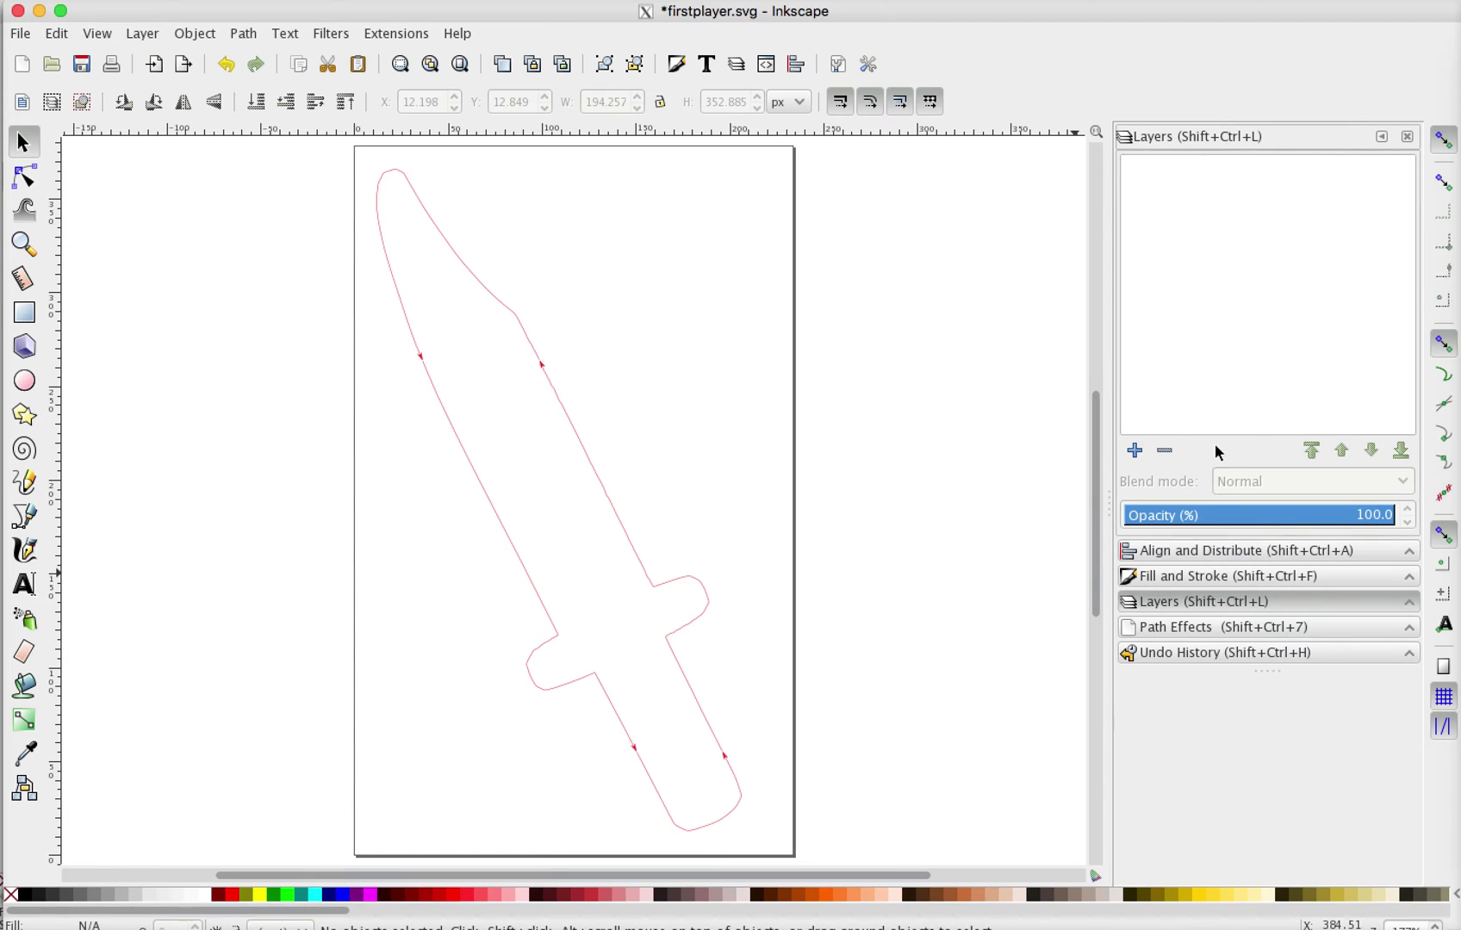
{"action": "left_click", "coordinate": [1134, 451]}
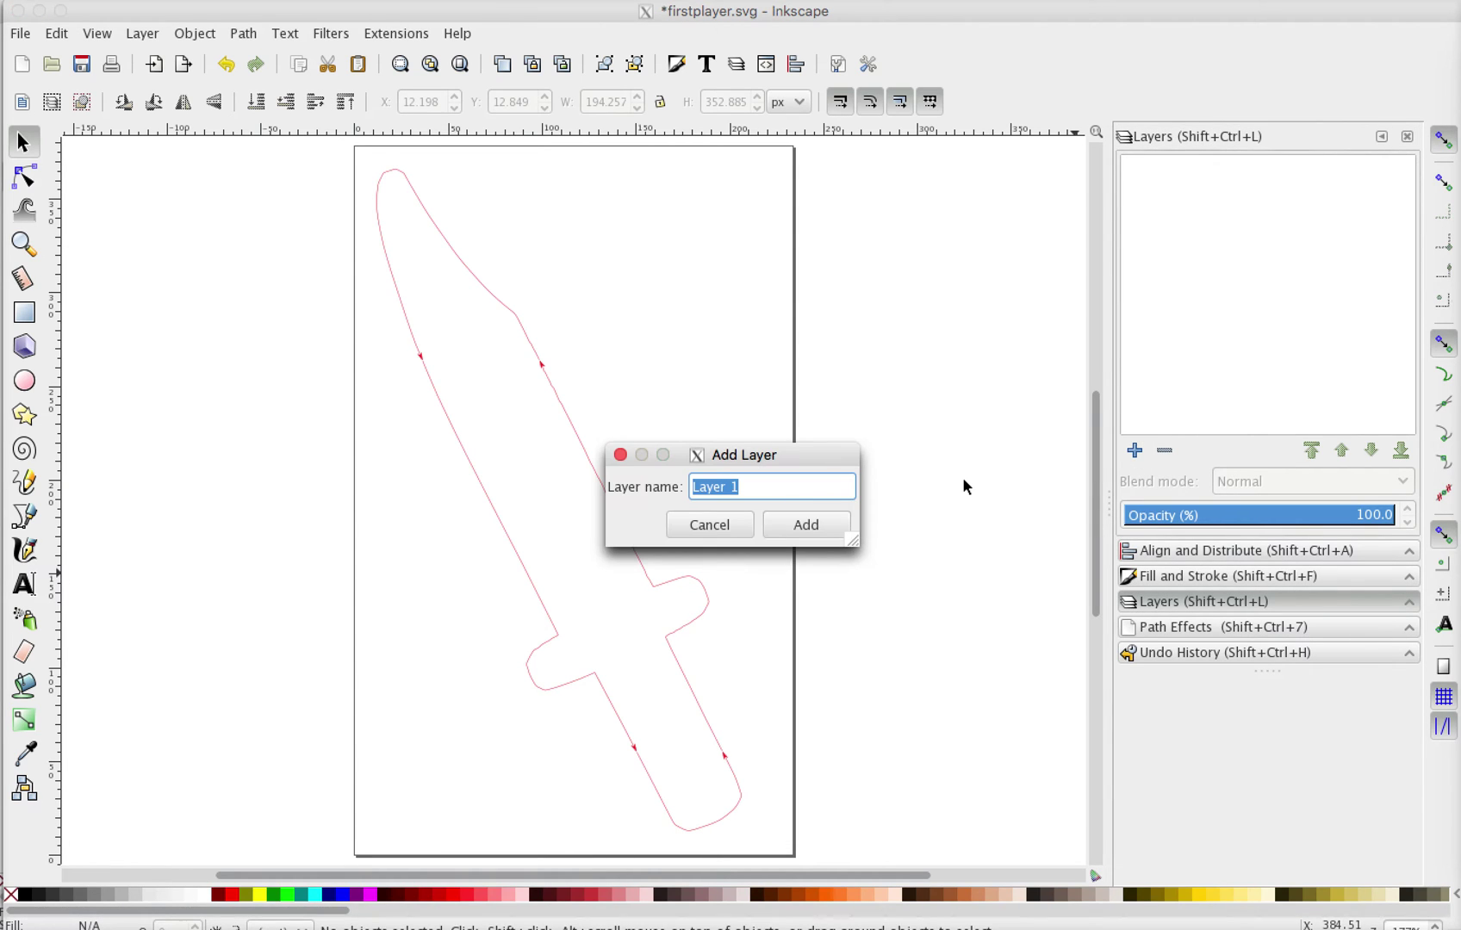
{"action": "left_click", "coordinate": [806, 524]}
{"action": "left_click", "coordinate": [1135, 451]}
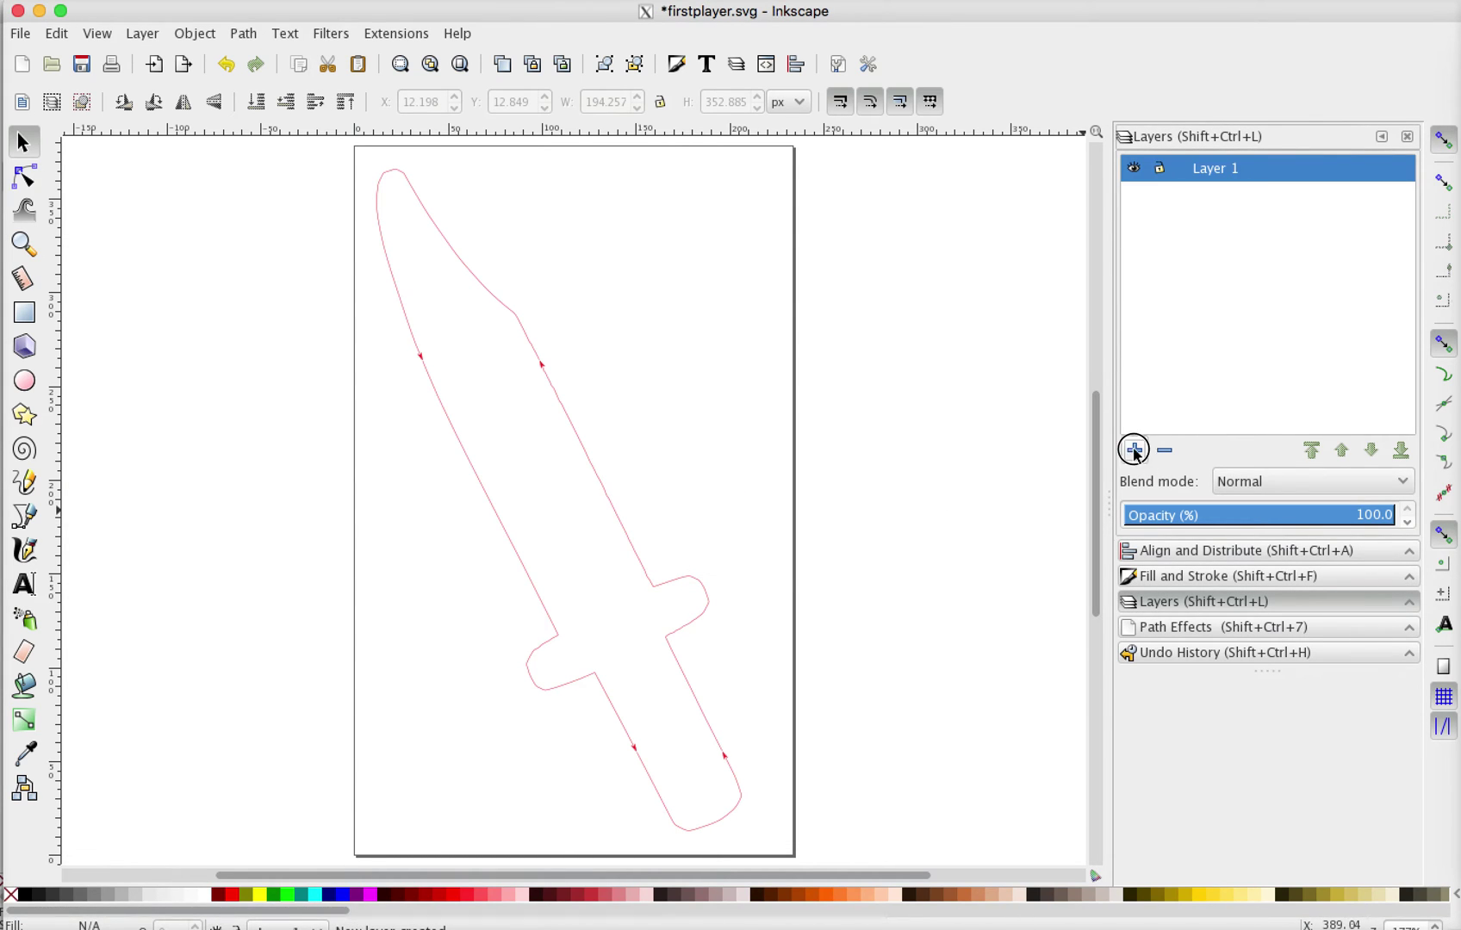
{"action": "left_click", "coordinate": [831, 541]}
{"action": "left_click", "coordinate": [1134, 453]}
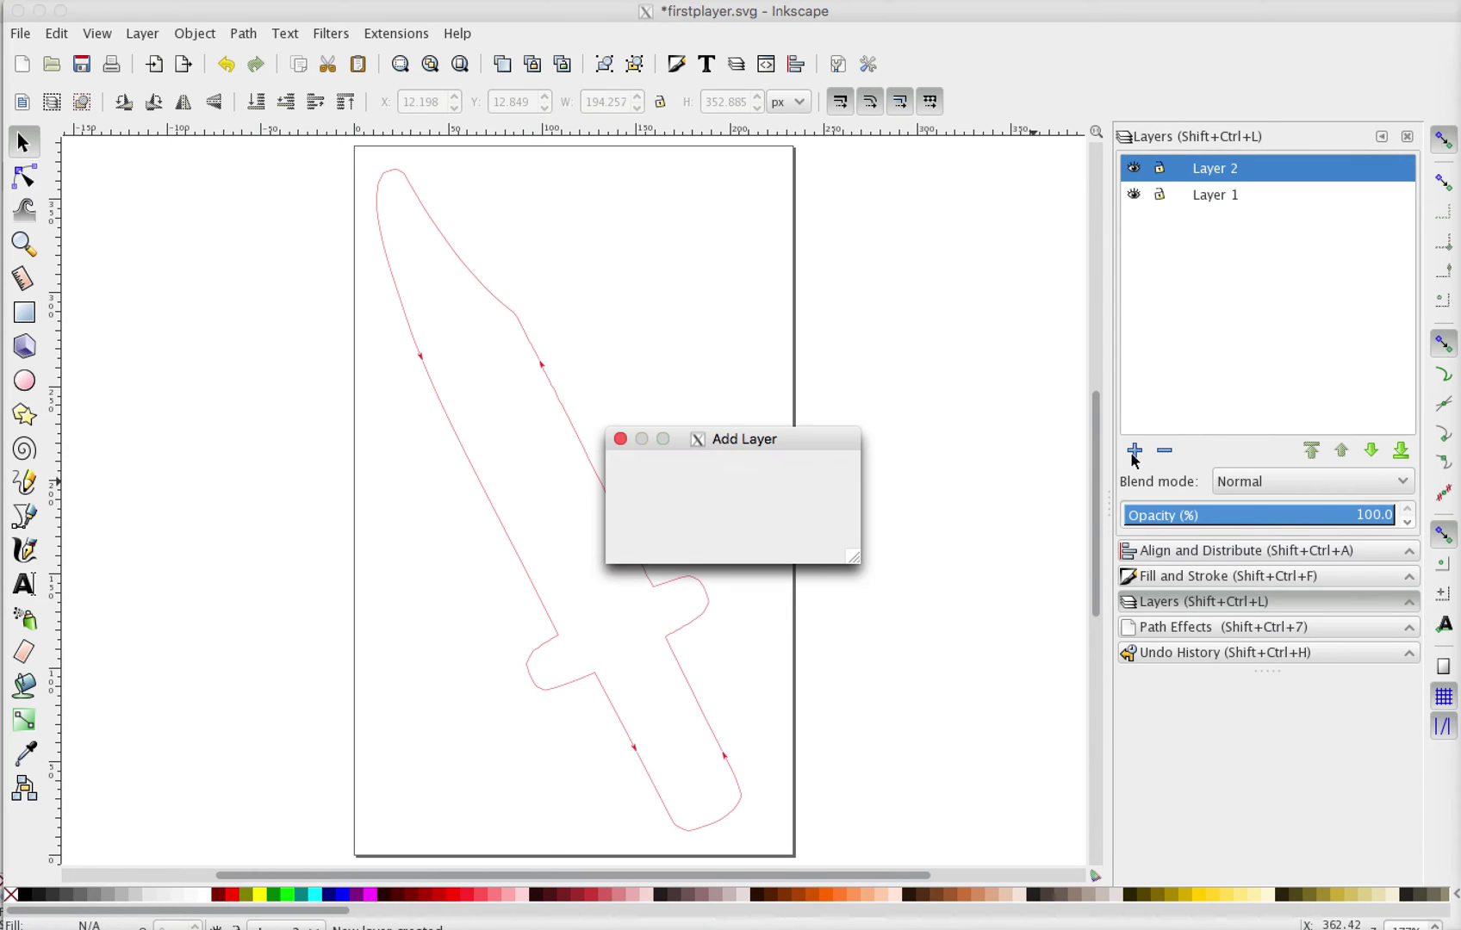
{"action": "left_click", "coordinate": [807, 541]}
{"action": "left_click", "coordinate": [1135, 451]}
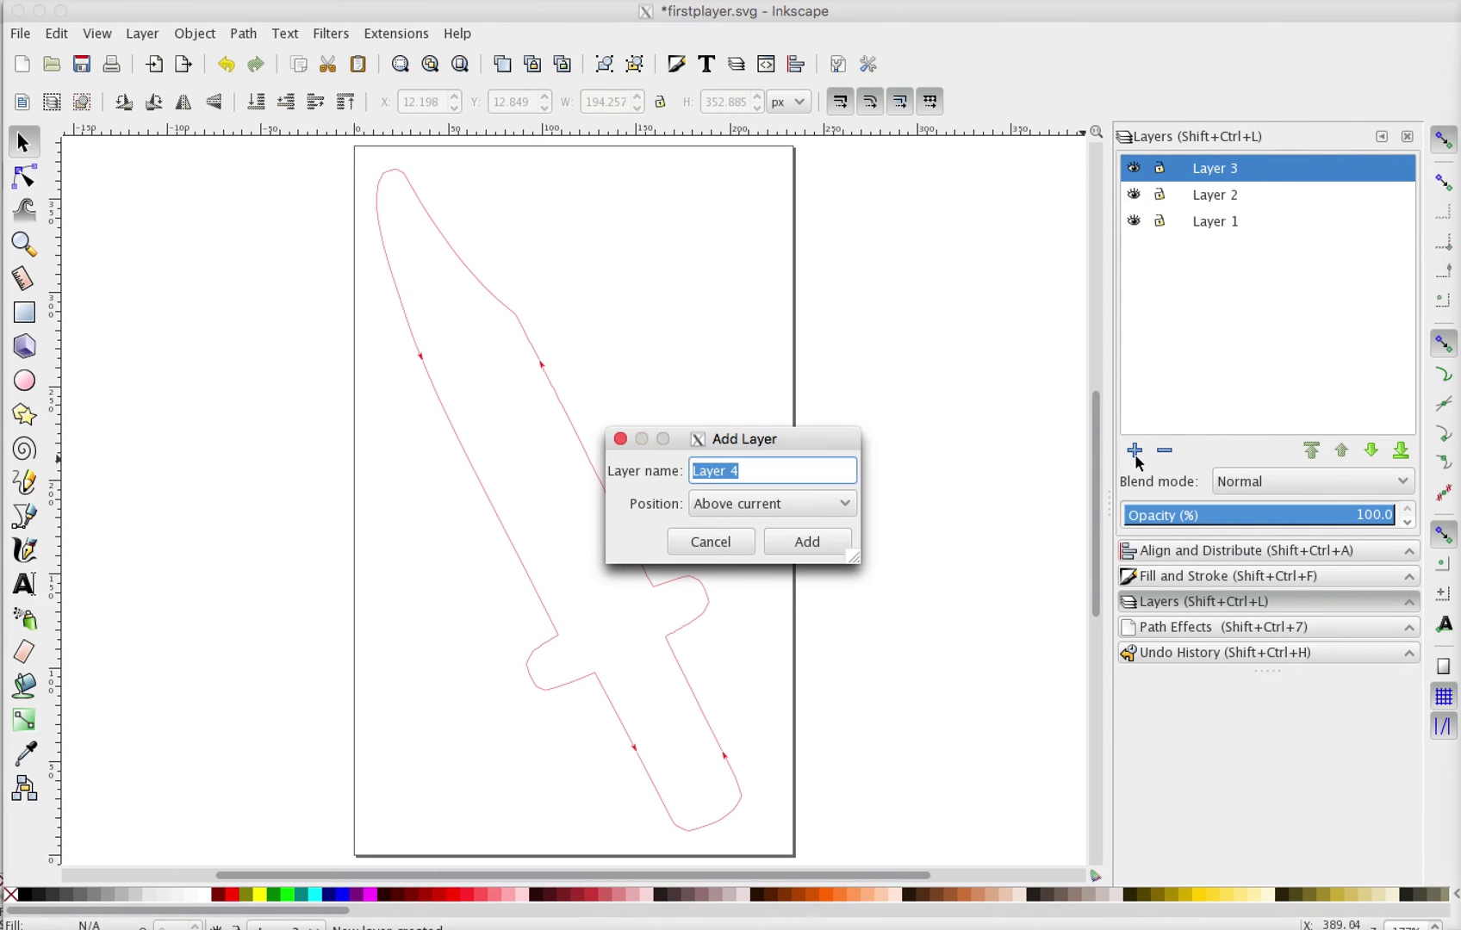
{"action": "left_click", "coordinate": [832, 541]}
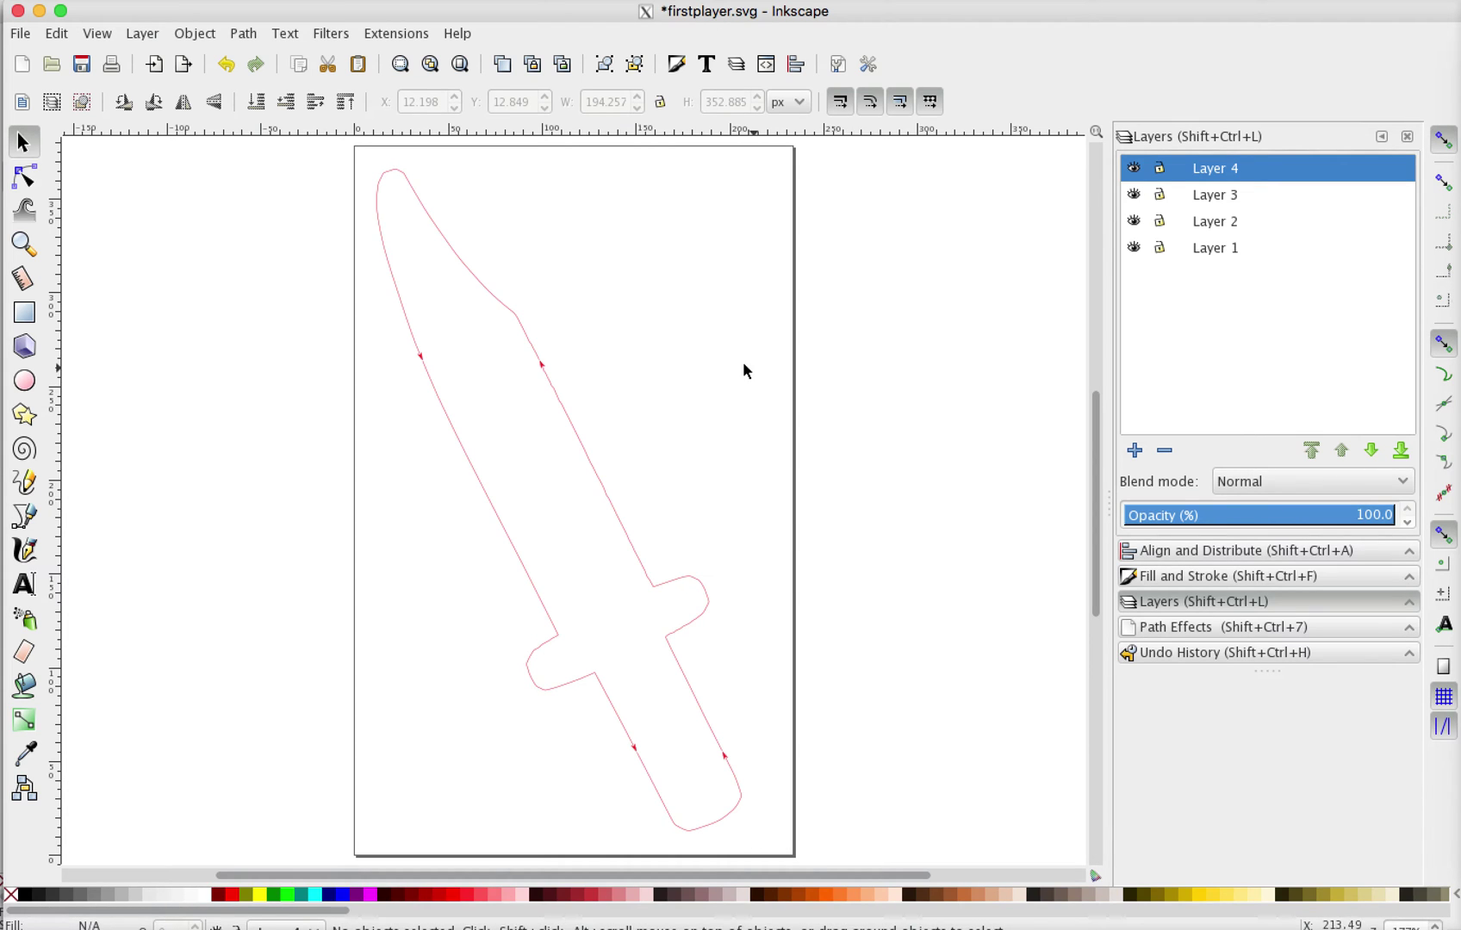
Cut the upper blade-tip piece and paste it in place on Layer 1.
{"action": "left_click", "coordinate": [496, 309]}
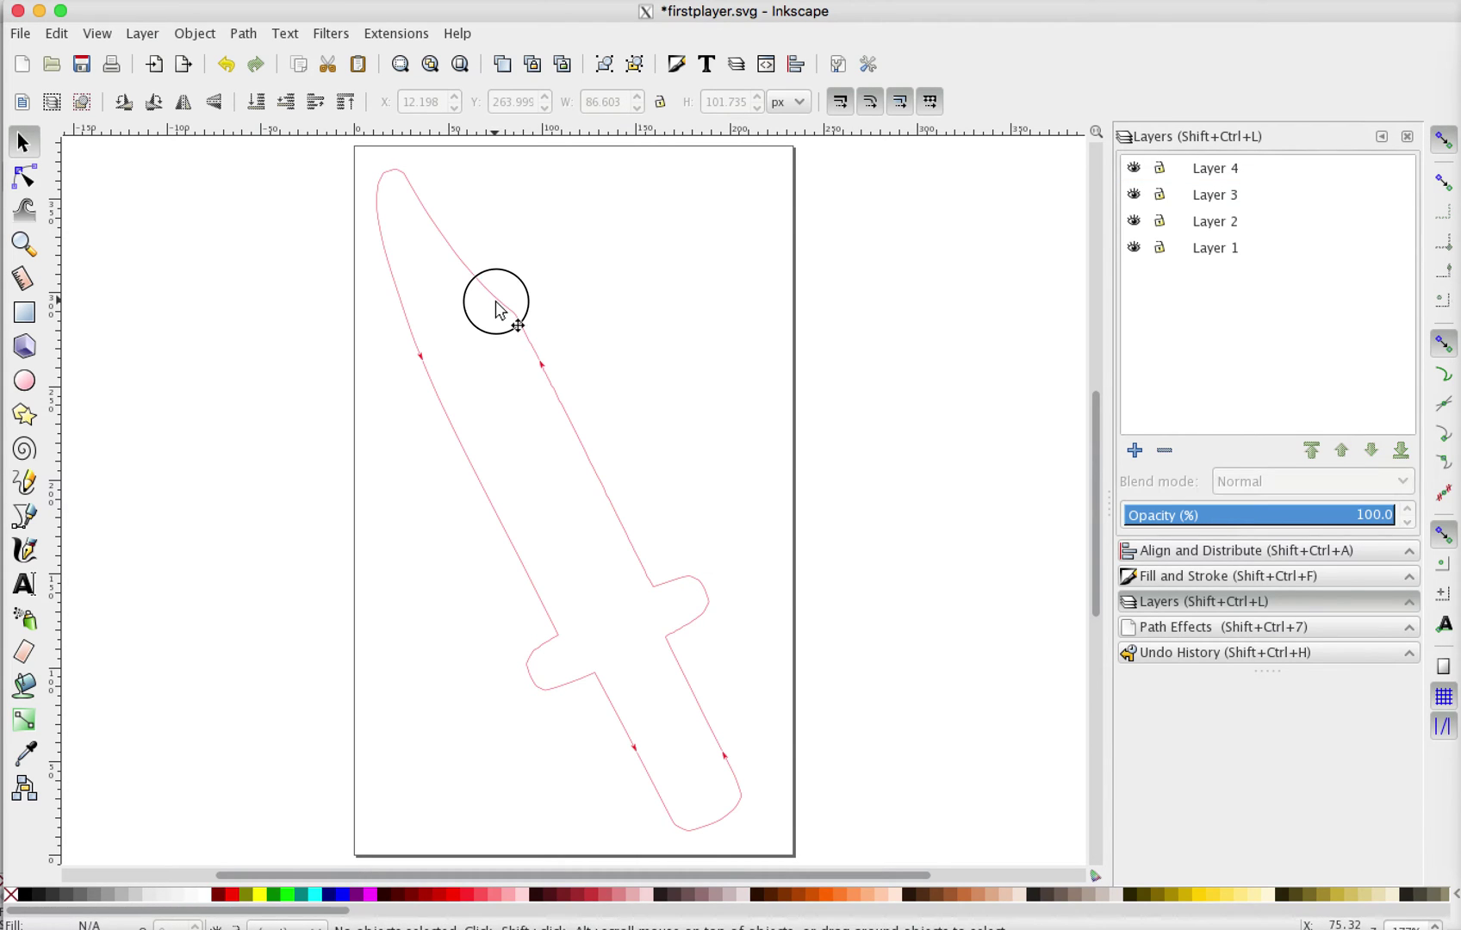
{"action": "left_click", "coordinate": [55, 34]}
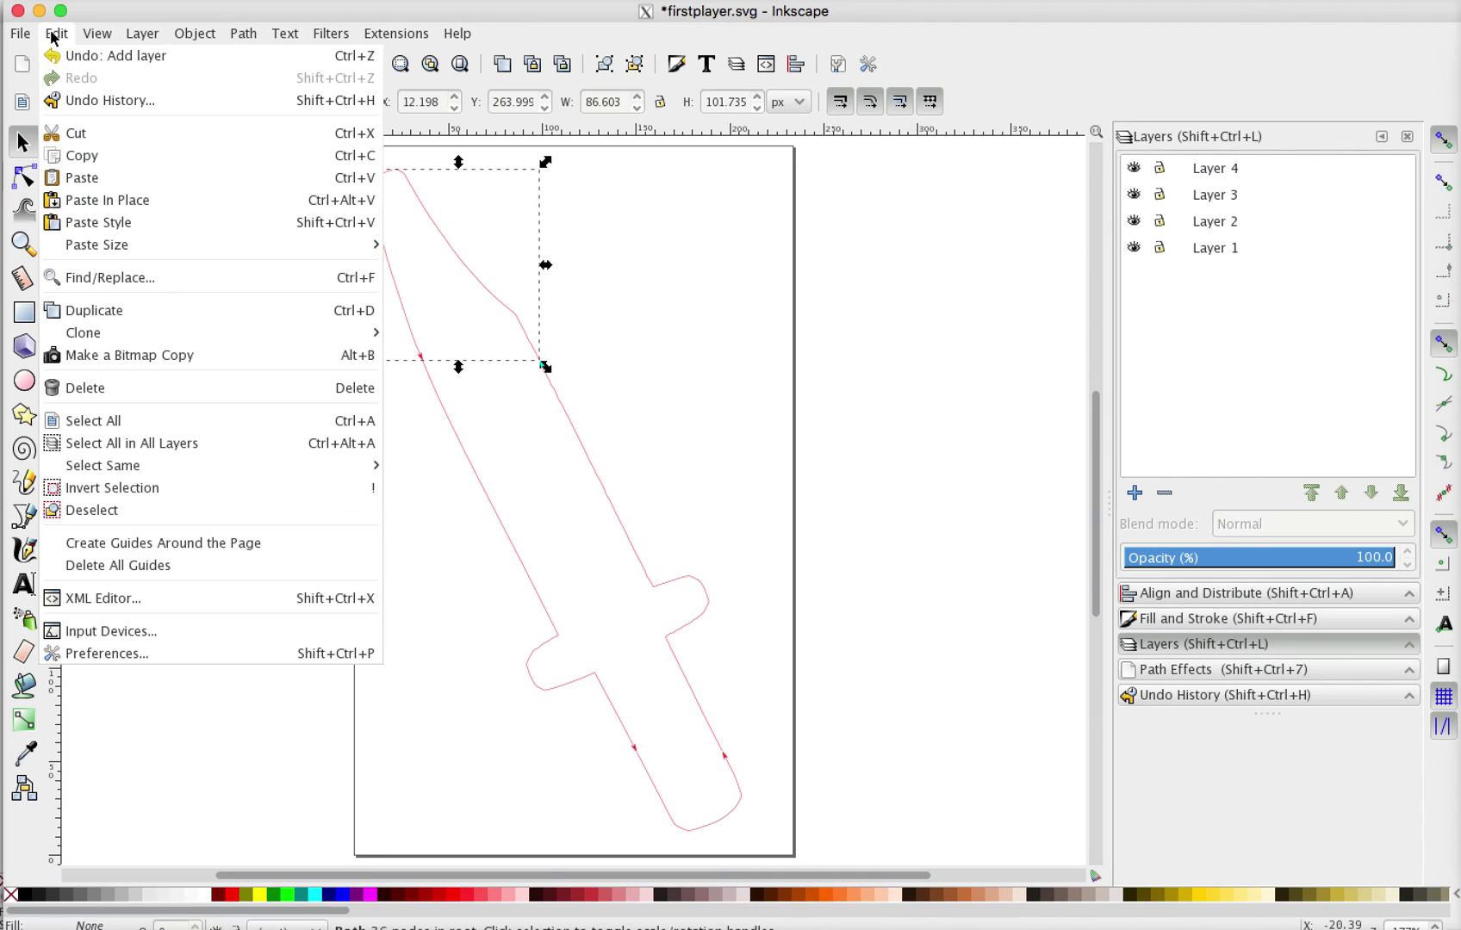
{"action": "left_click", "coordinate": [81, 133]}
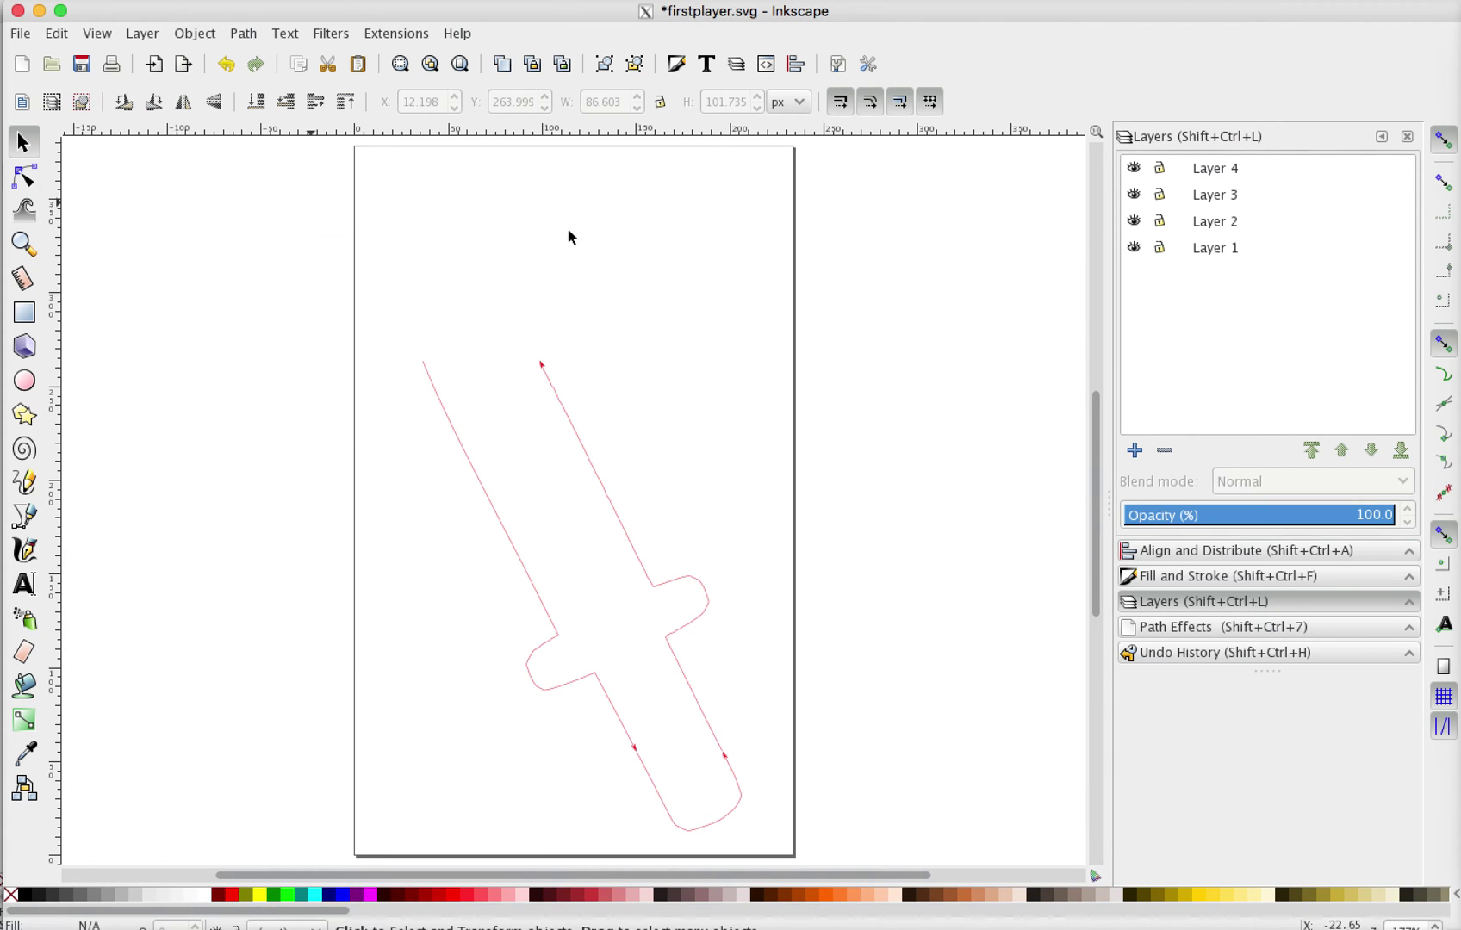
{"action": "left_click", "coordinate": [1230, 251]}
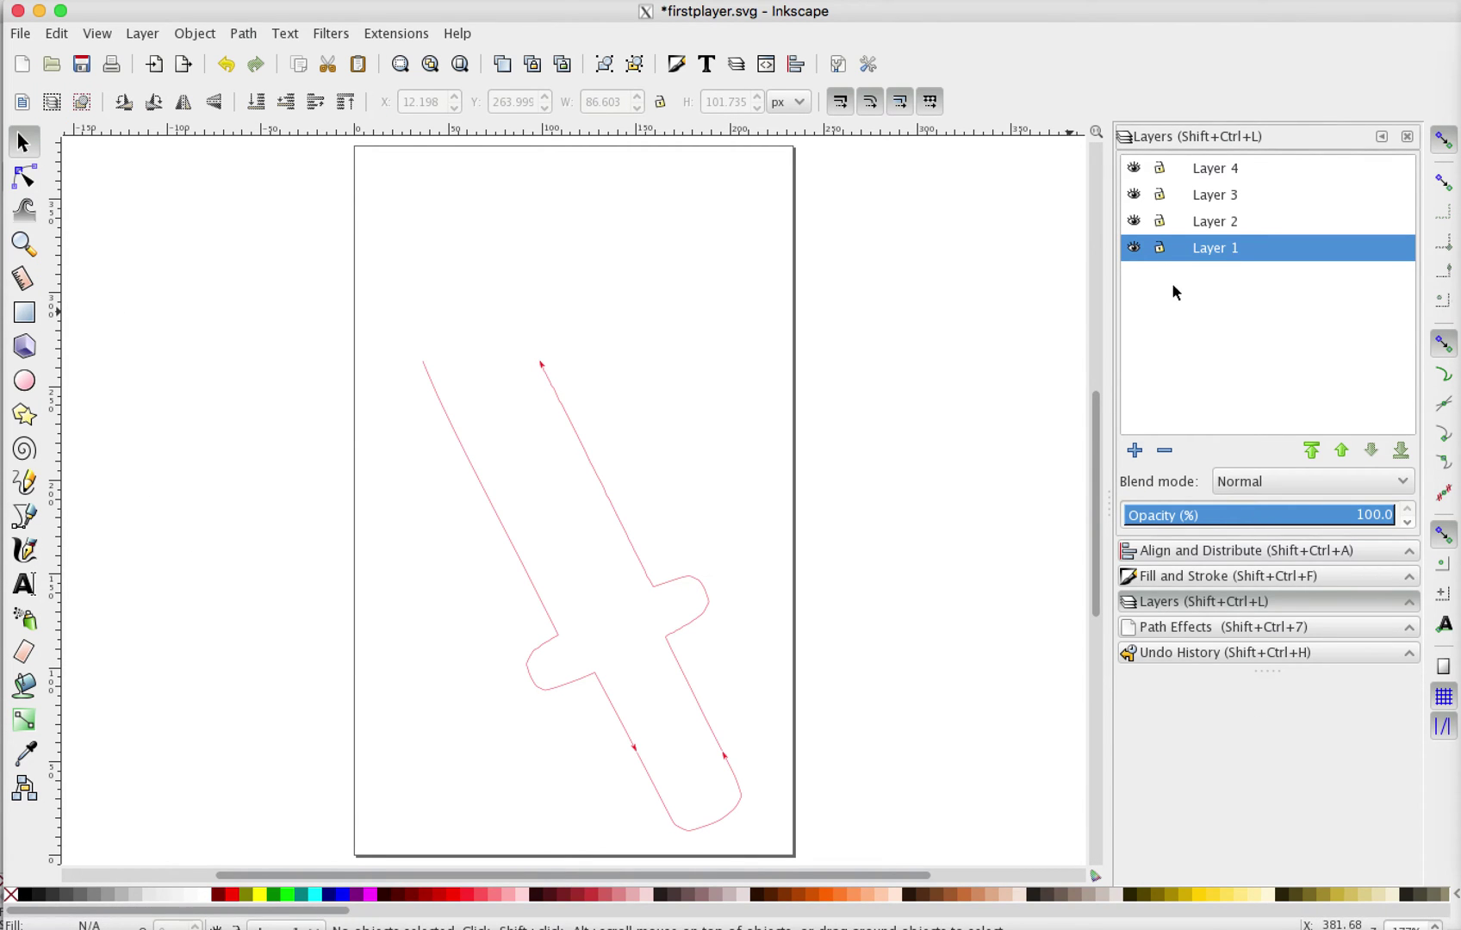
{"action": "left_click", "coordinate": [61, 39]}
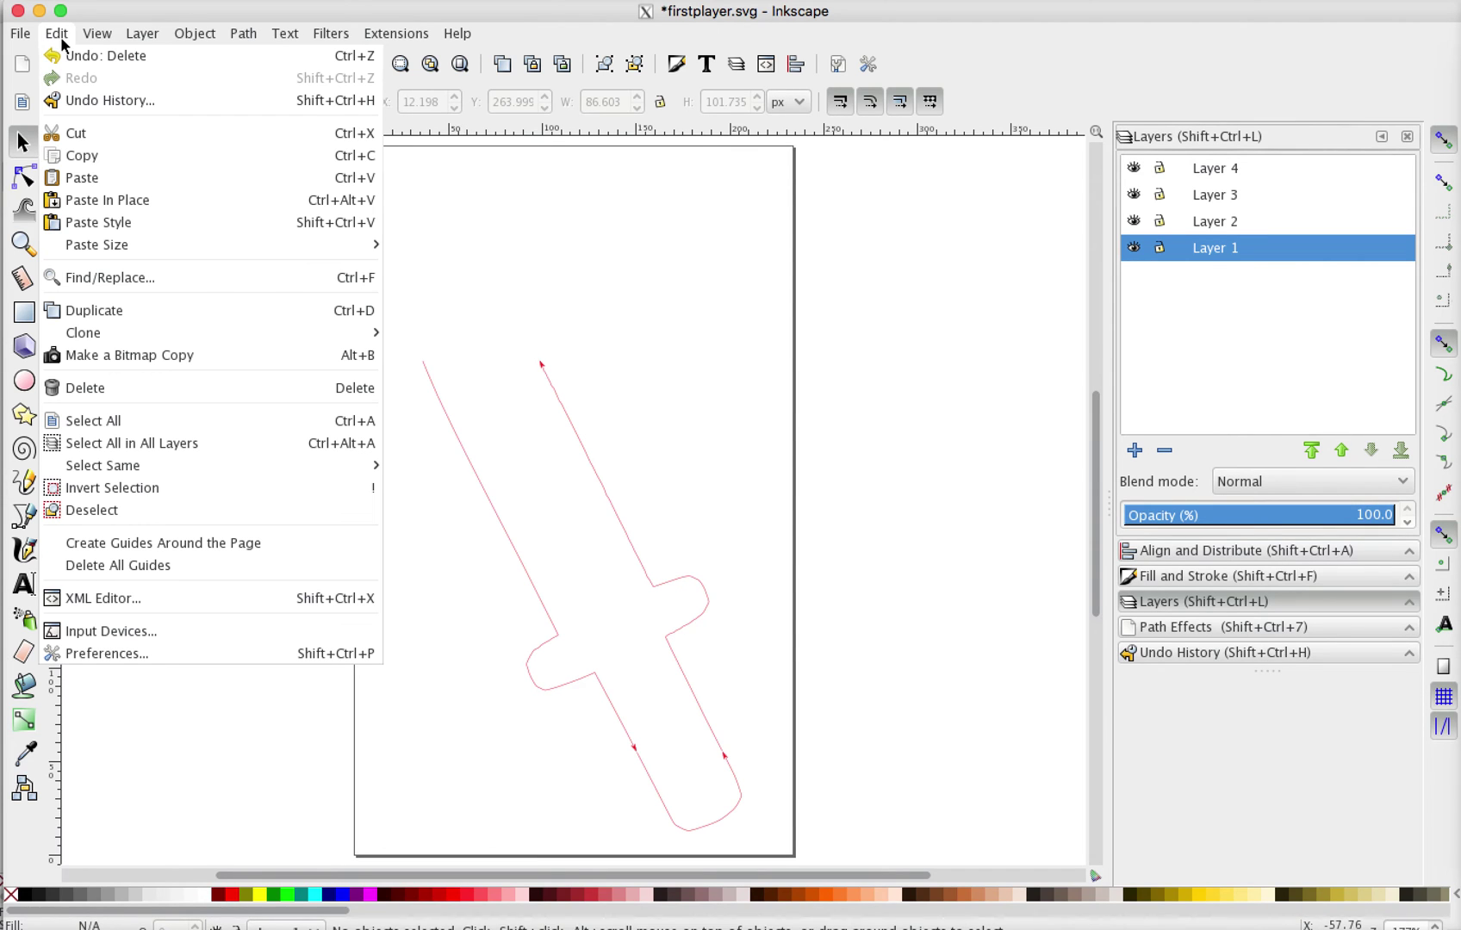
{"action": "left_click", "coordinate": [136, 200]}
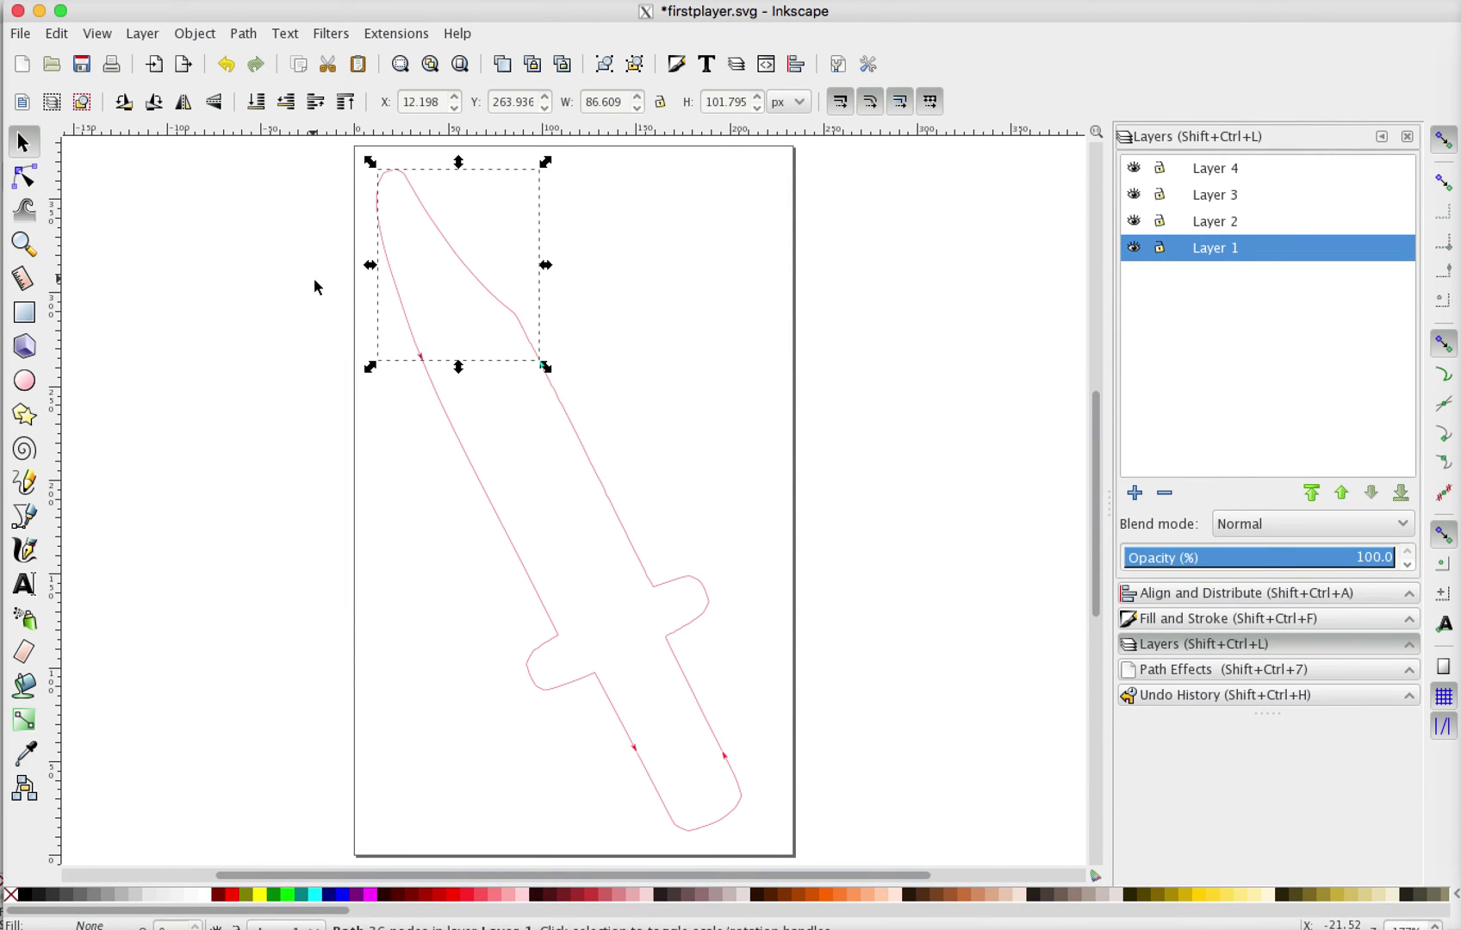
{"action": "left_click", "coordinate": [883, 352]}
Toggle Layer 1's visibility repeatedly to check its contents, leaving it visible.
{"action": "left_click", "coordinate": [1134, 249]}
{"action": "left_click", "coordinate": [1134, 249]}
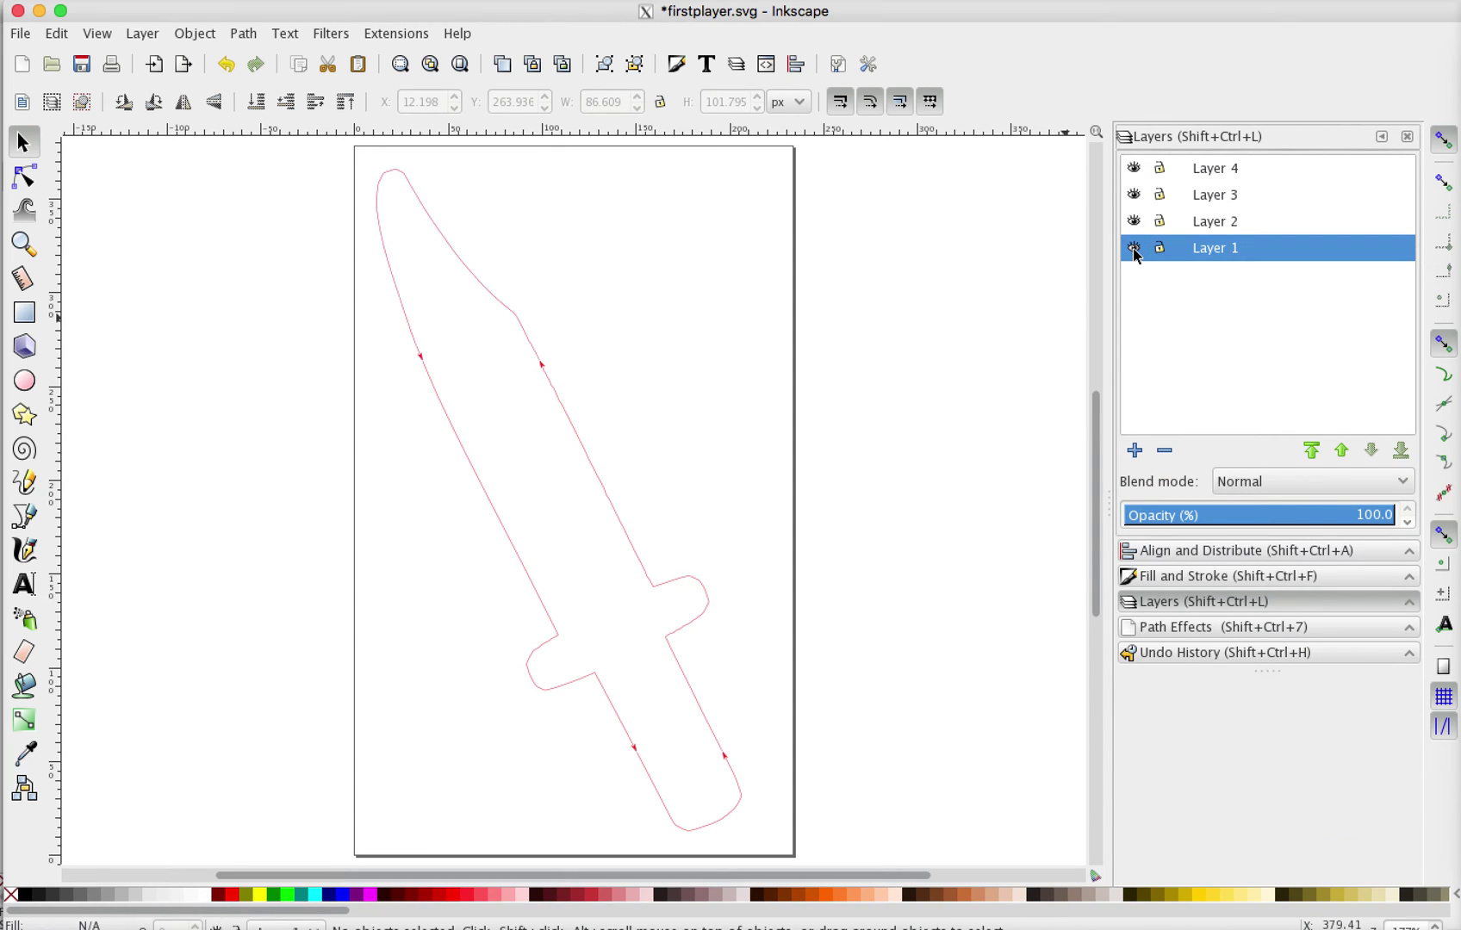
{"action": "left_click", "coordinate": [1134, 249]}
{"action": "left_click", "coordinate": [1133, 249]}
{"action": "left_click", "coordinate": [1133, 249]}
{"action": "left_click", "coordinate": [1133, 249]}
{"action": "left_click", "coordinate": [1134, 249]}
{"action": "left_click", "coordinate": [1133, 249]}
Cut the long right-side blade piece and paste it in place on Layer 2.
{"action": "left_click", "coordinate": [575, 426]}
{"action": "left_click", "coordinate": [577, 428]}
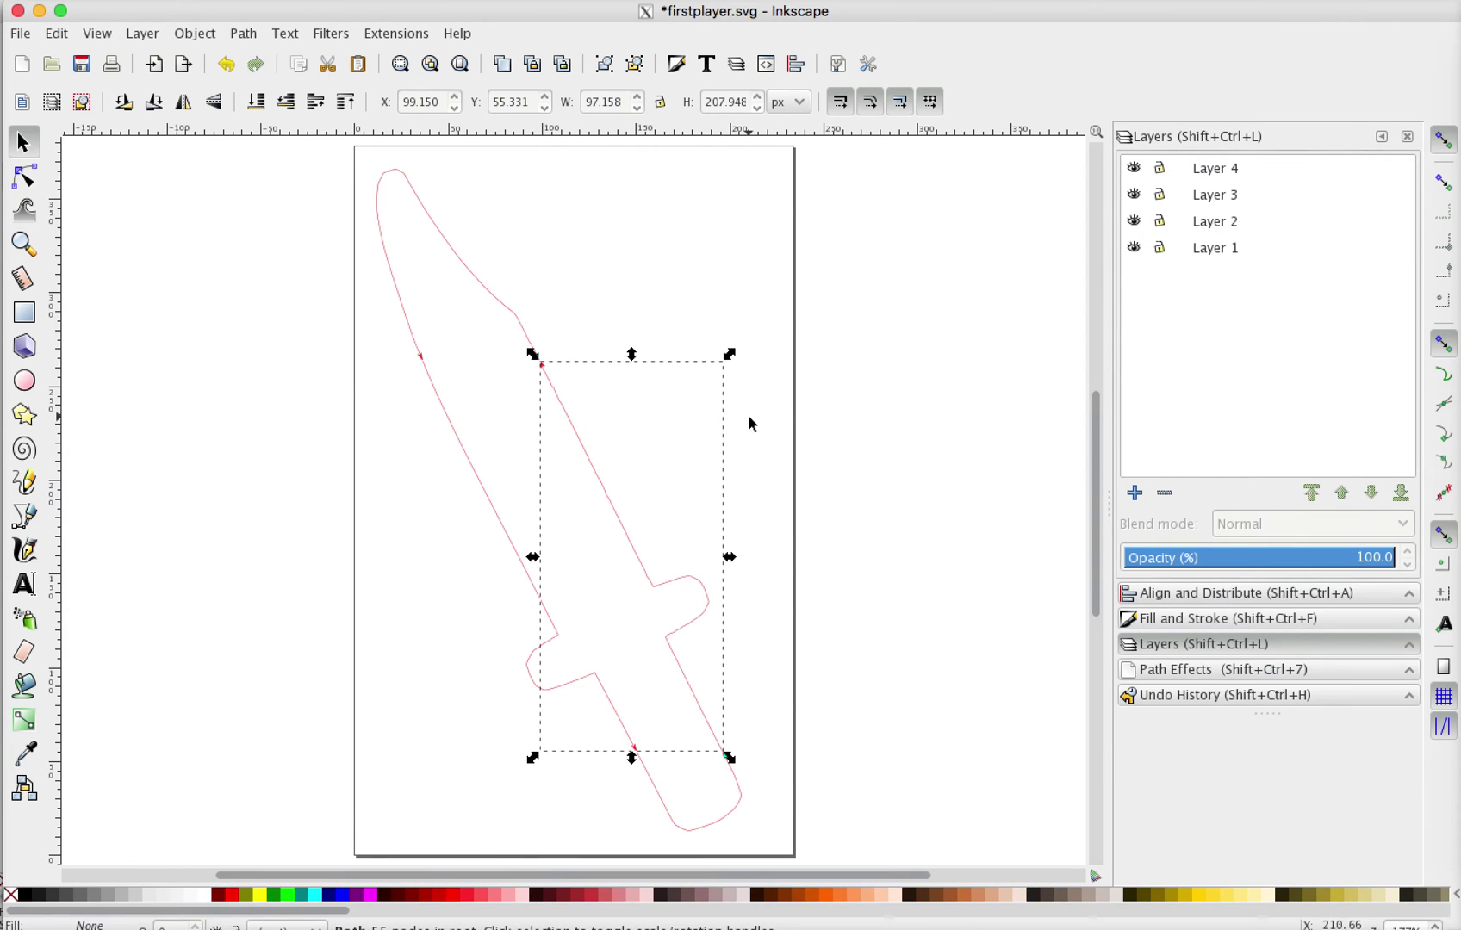
{"action": "left_click", "coordinate": [1229, 222]}
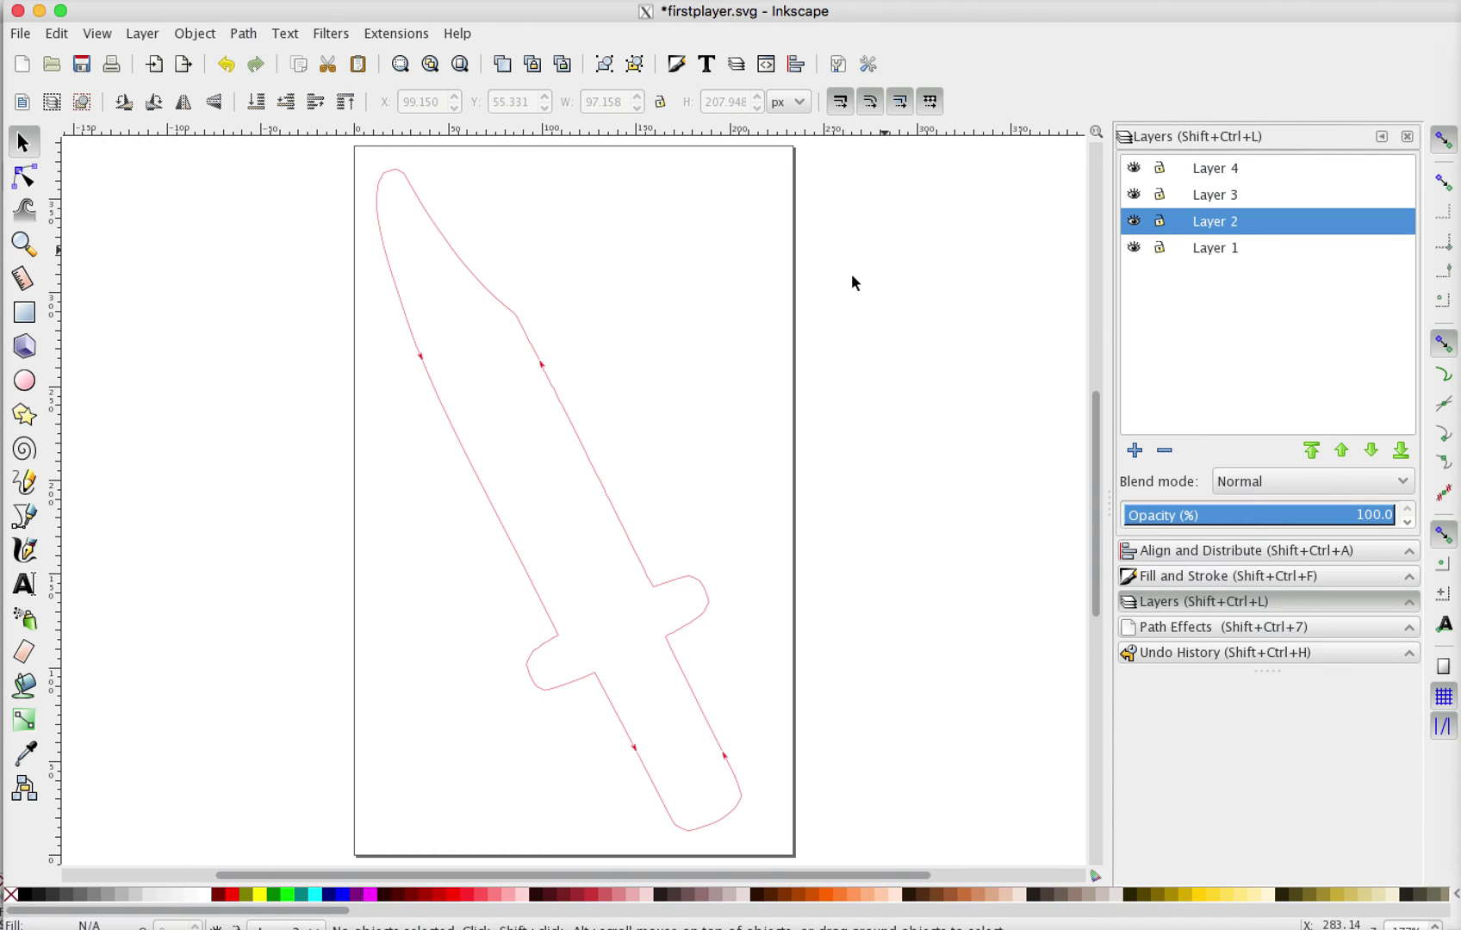
{"action": "left_click", "coordinate": [586, 452]}
{"action": "left_click", "coordinate": [585, 451]}
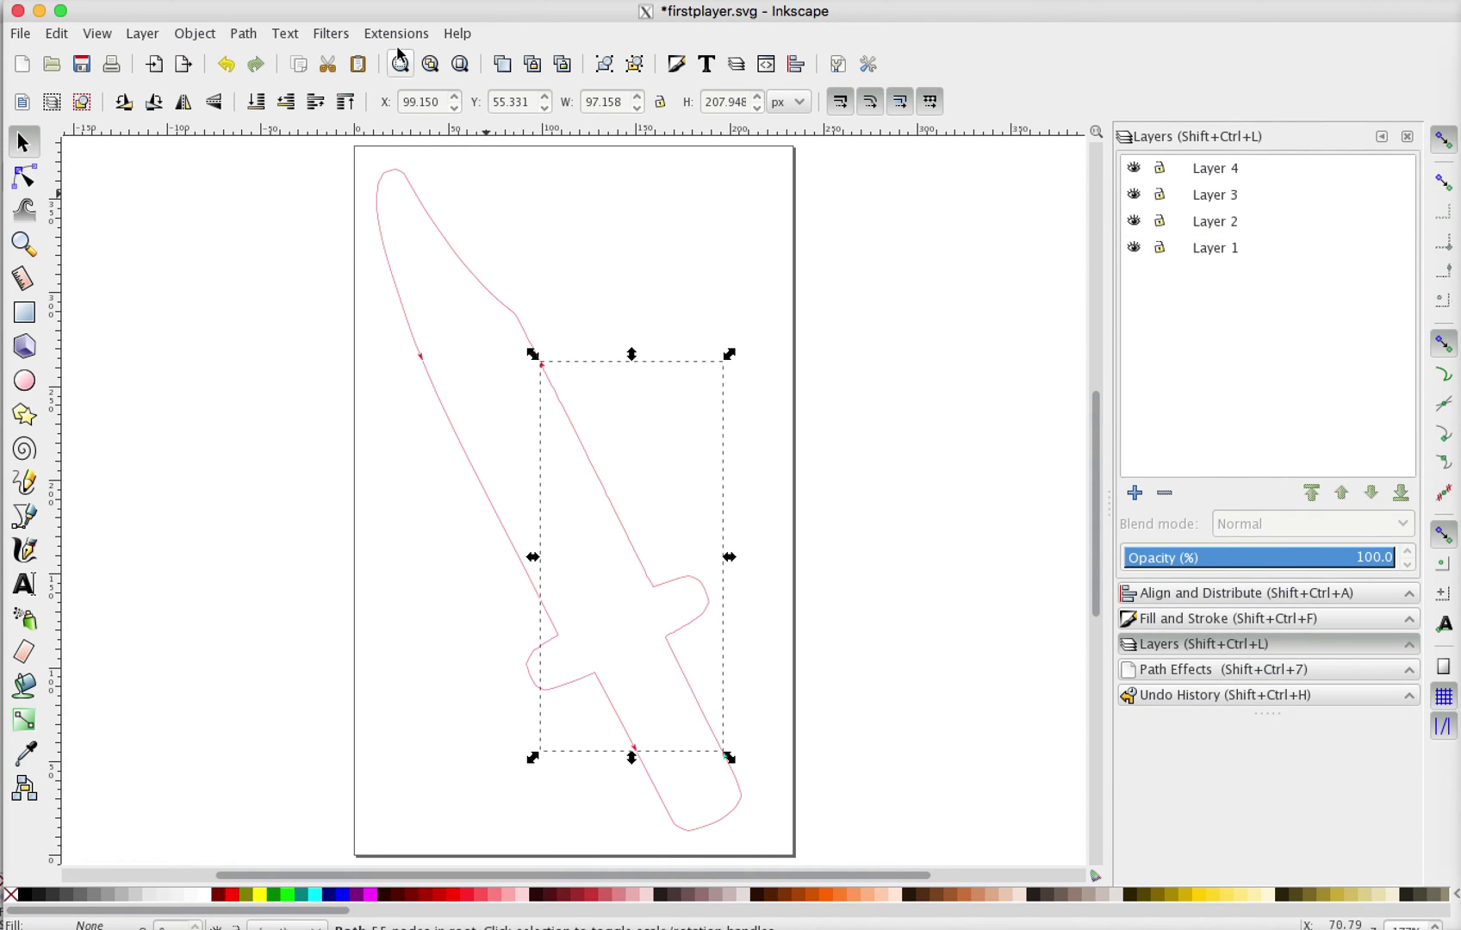
{"action": "left_click", "coordinate": [56, 34]}
{"action": "left_click", "coordinate": [101, 136]}
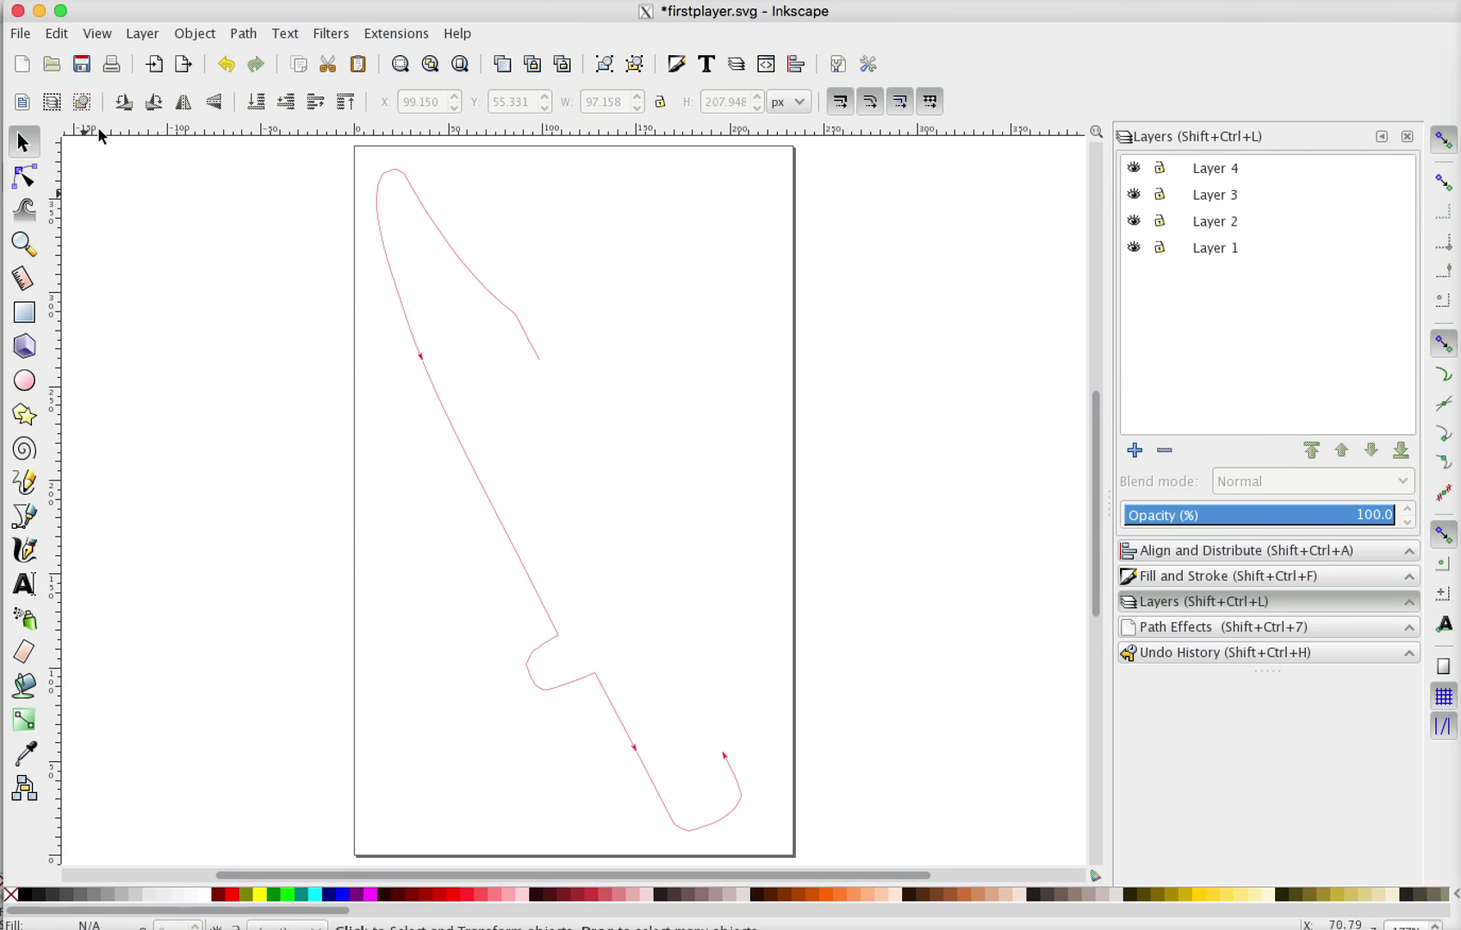
{"action": "left_click", "coordinate": [1210, 222]}
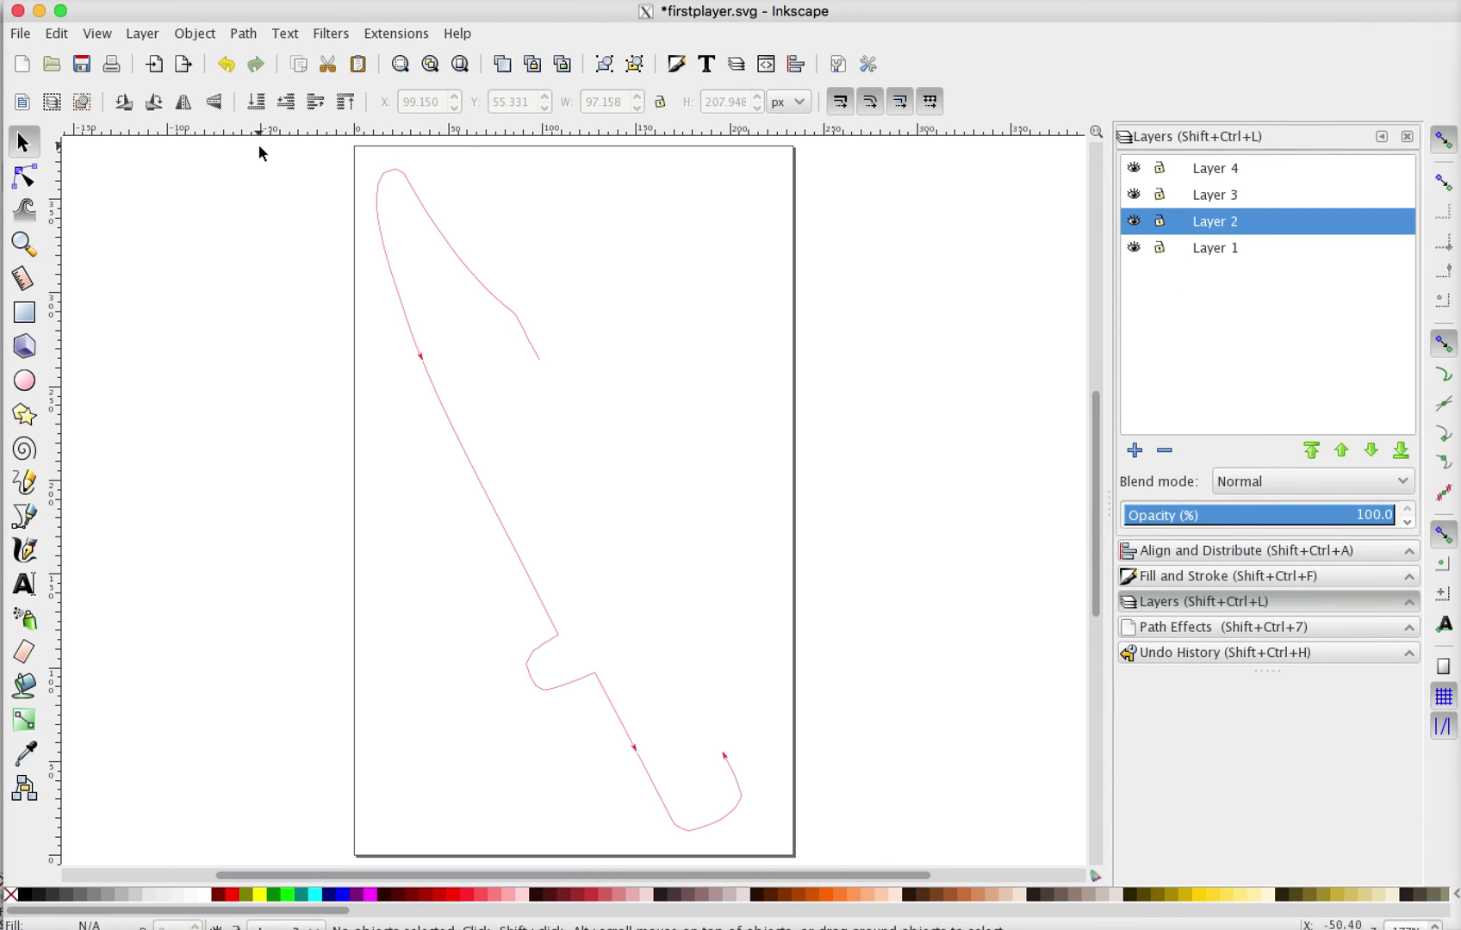
{"action": "left_click", "coordinate": [56, 34]}
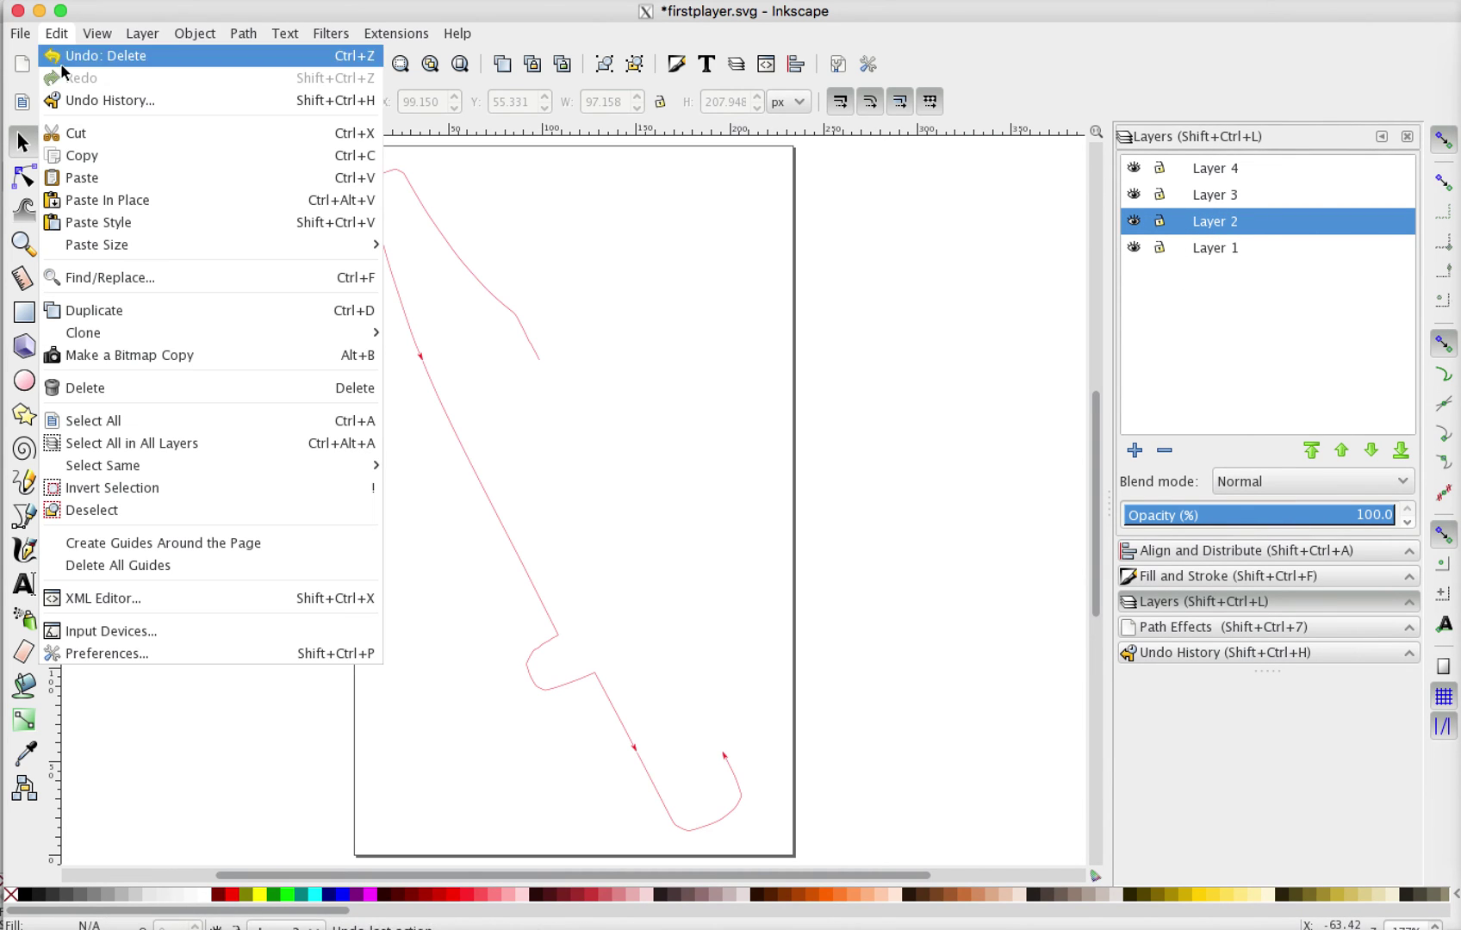
{"action": "left_click", "coordinate": [117, 206]}
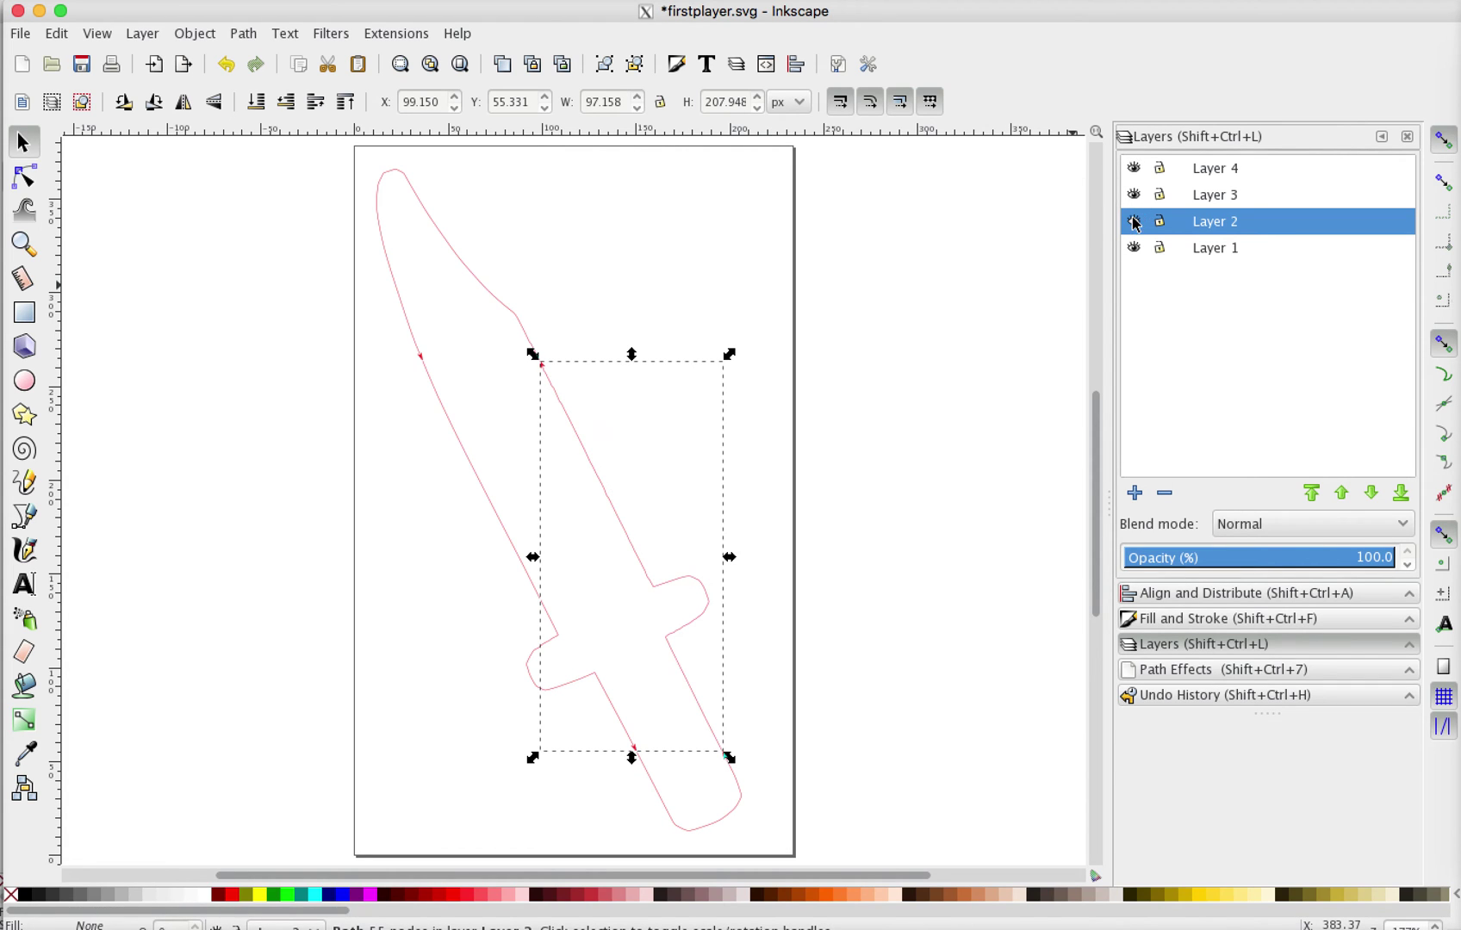
{"action": "left_click", "coordinate": [818, 383]}
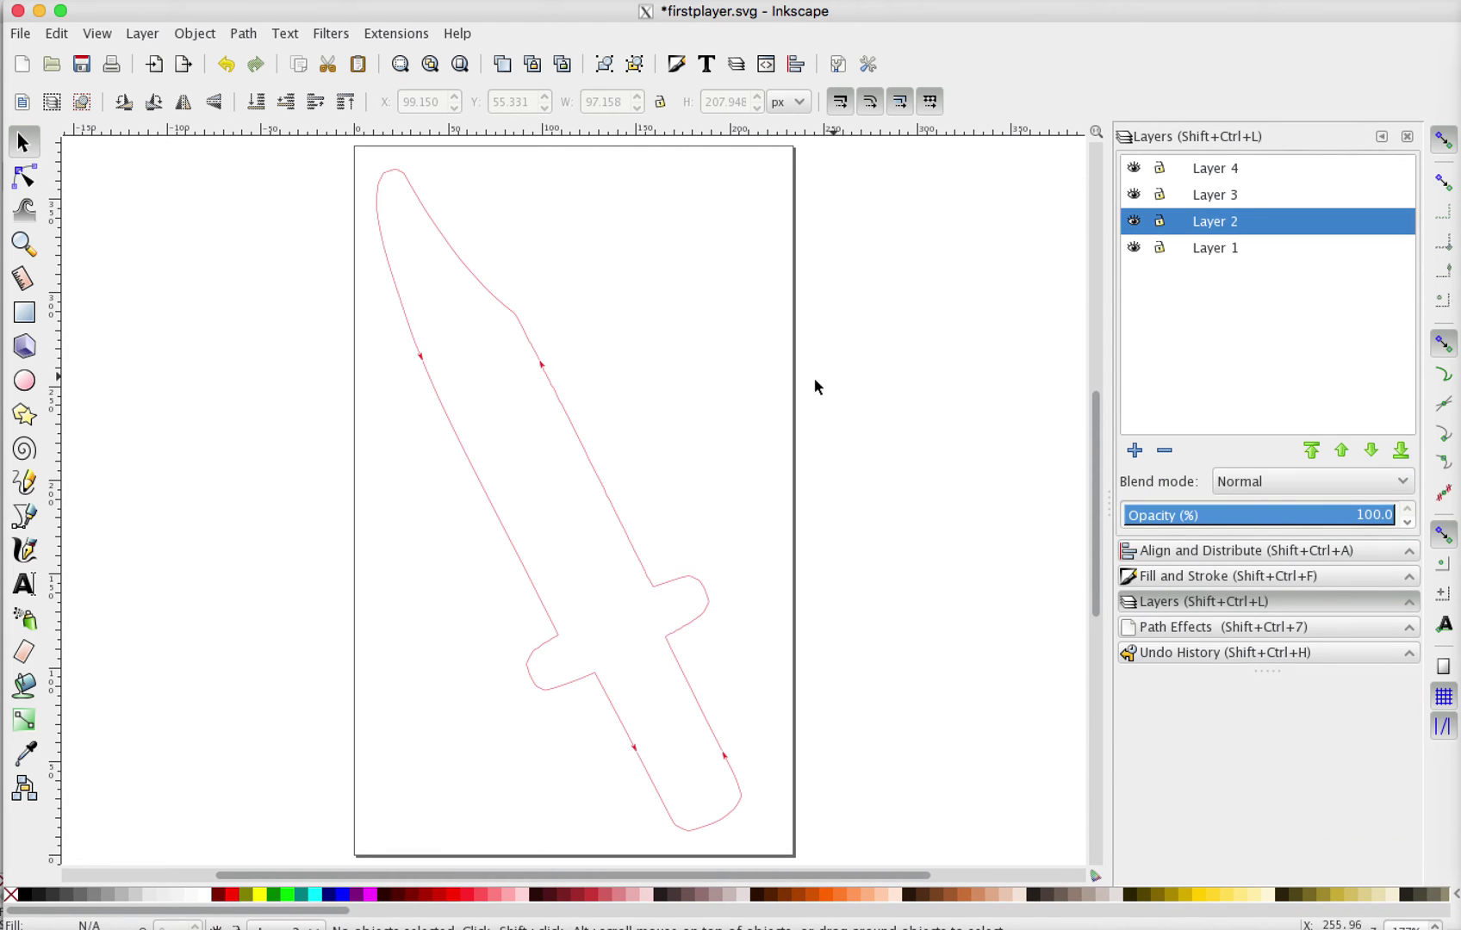
Cut the left sword segment and paste it in place on Layer 3.
{"action": "left_click", "coordinate": [479, 484]}
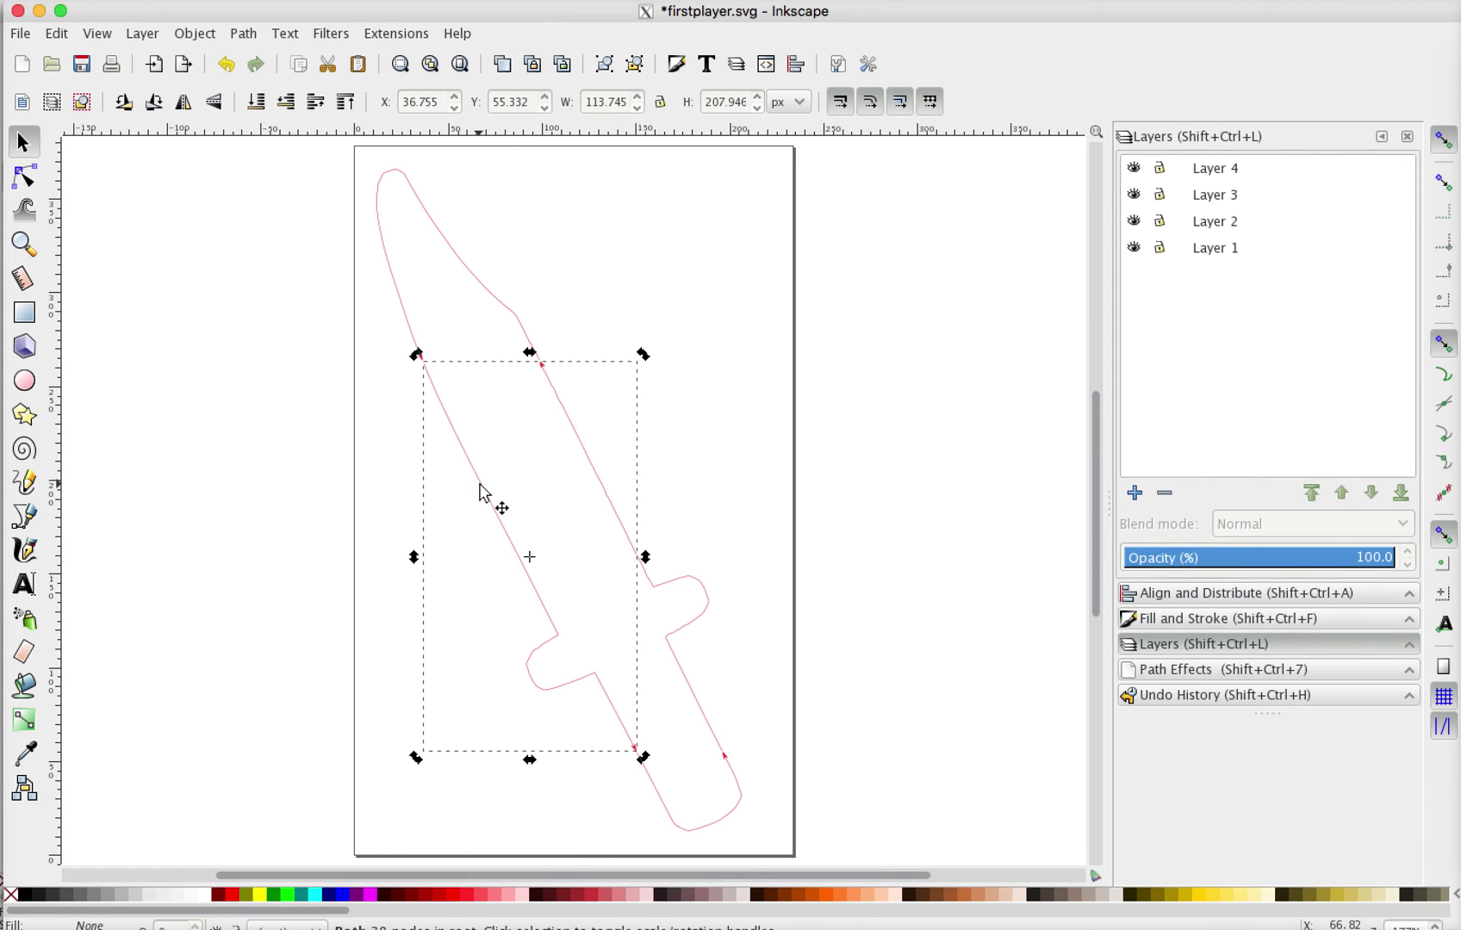
{"action": "left_click", "coordinate": [391, 483]}
{"action": "left_click", "coordinate": [477, 480]}
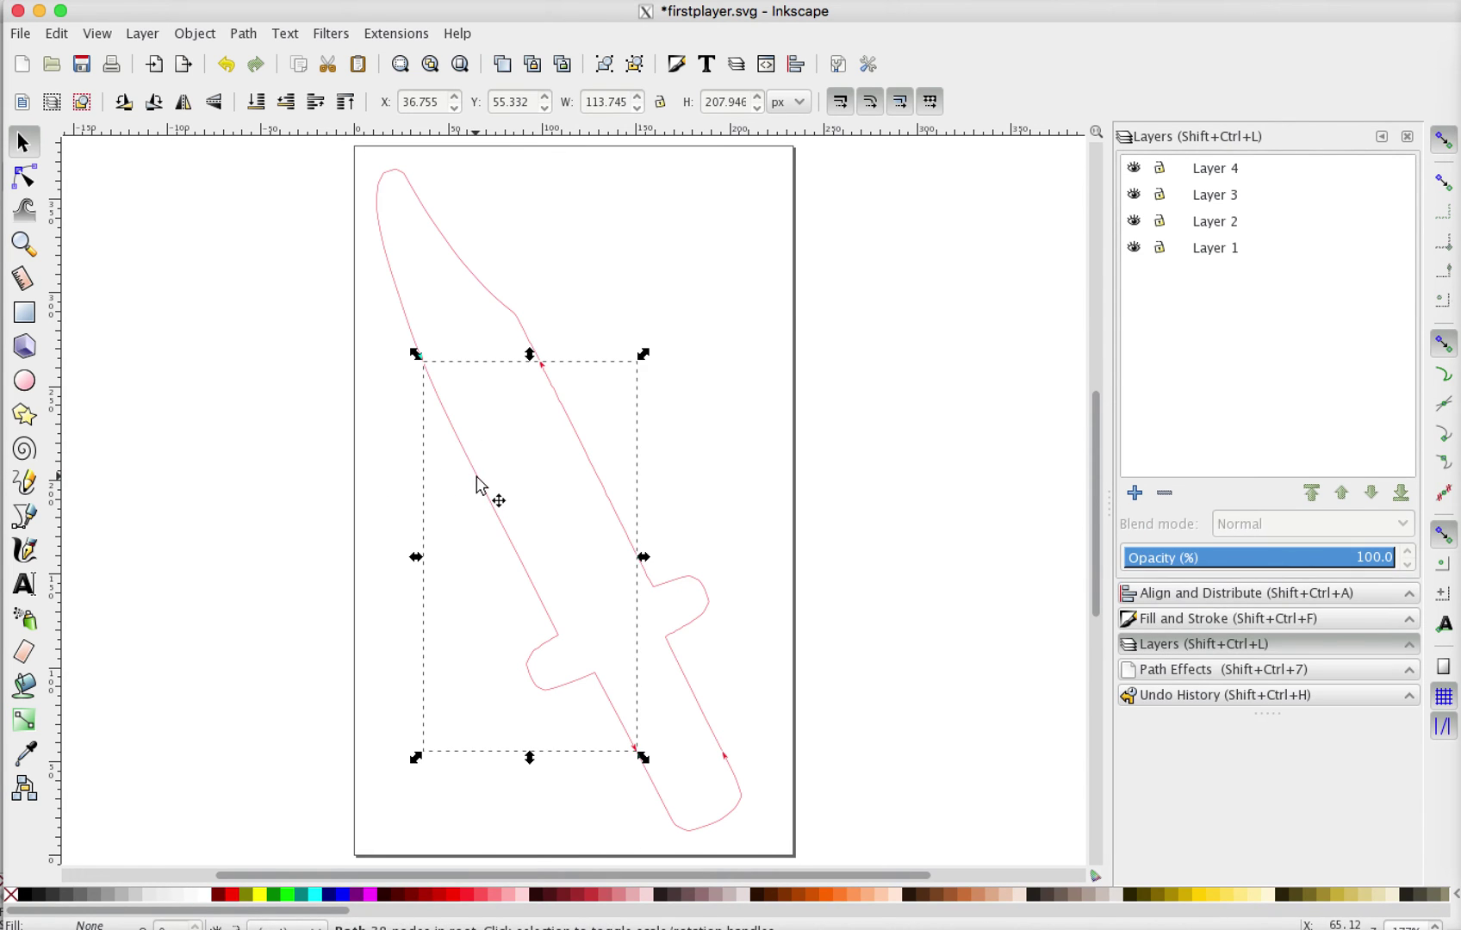
{"action": "left_click", "coordinate": [56, 34]}
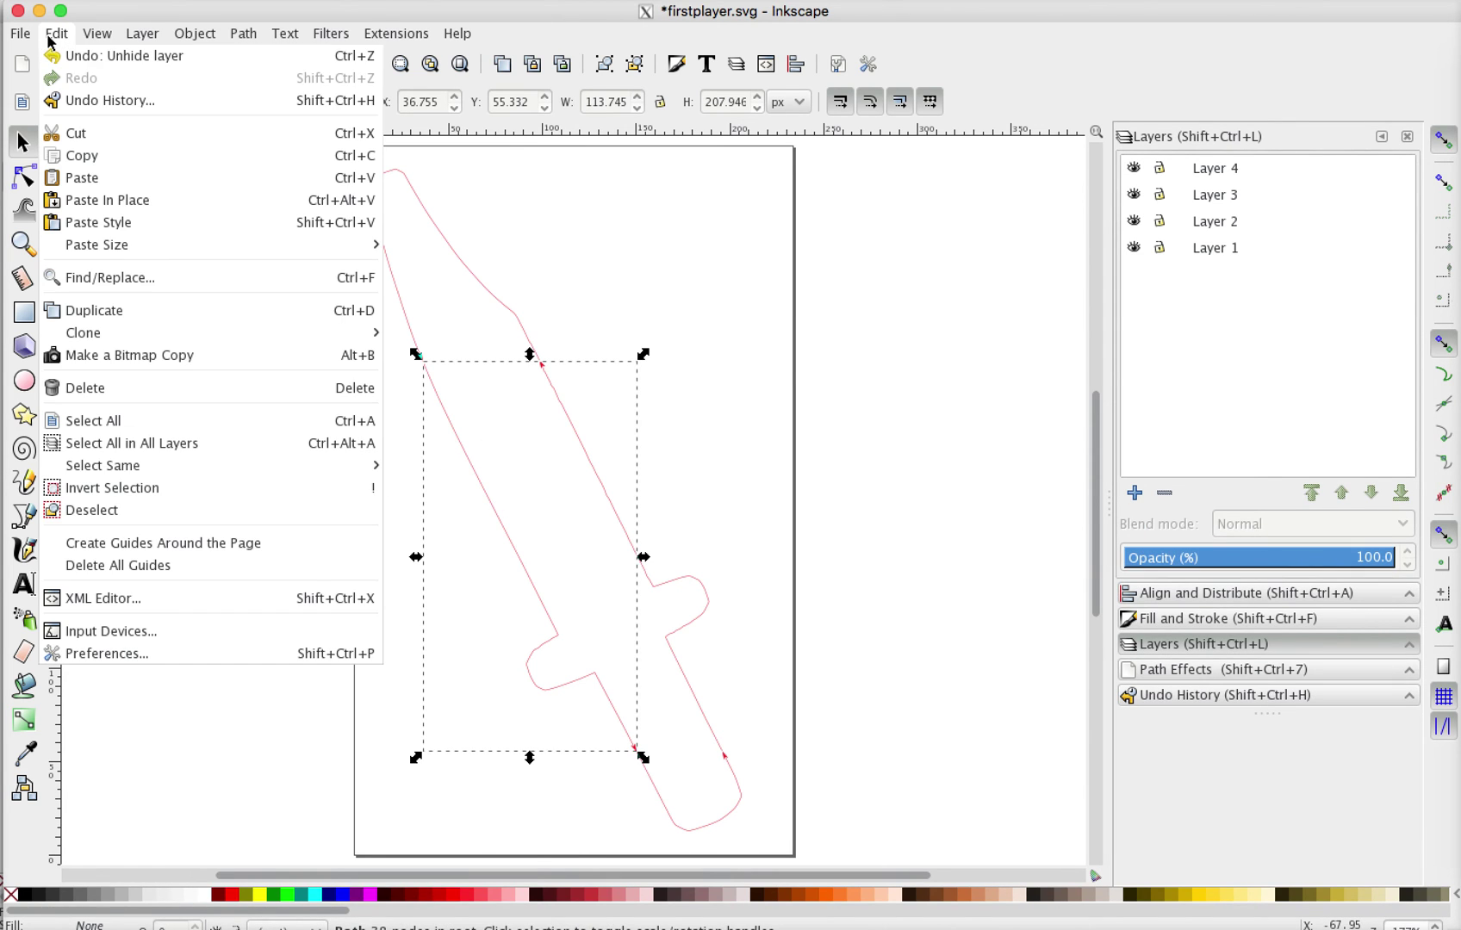
{"action": "left_click", "coordinate": [109, 144]}
{"action": "left_click", "coordinate": [1218, 200]}
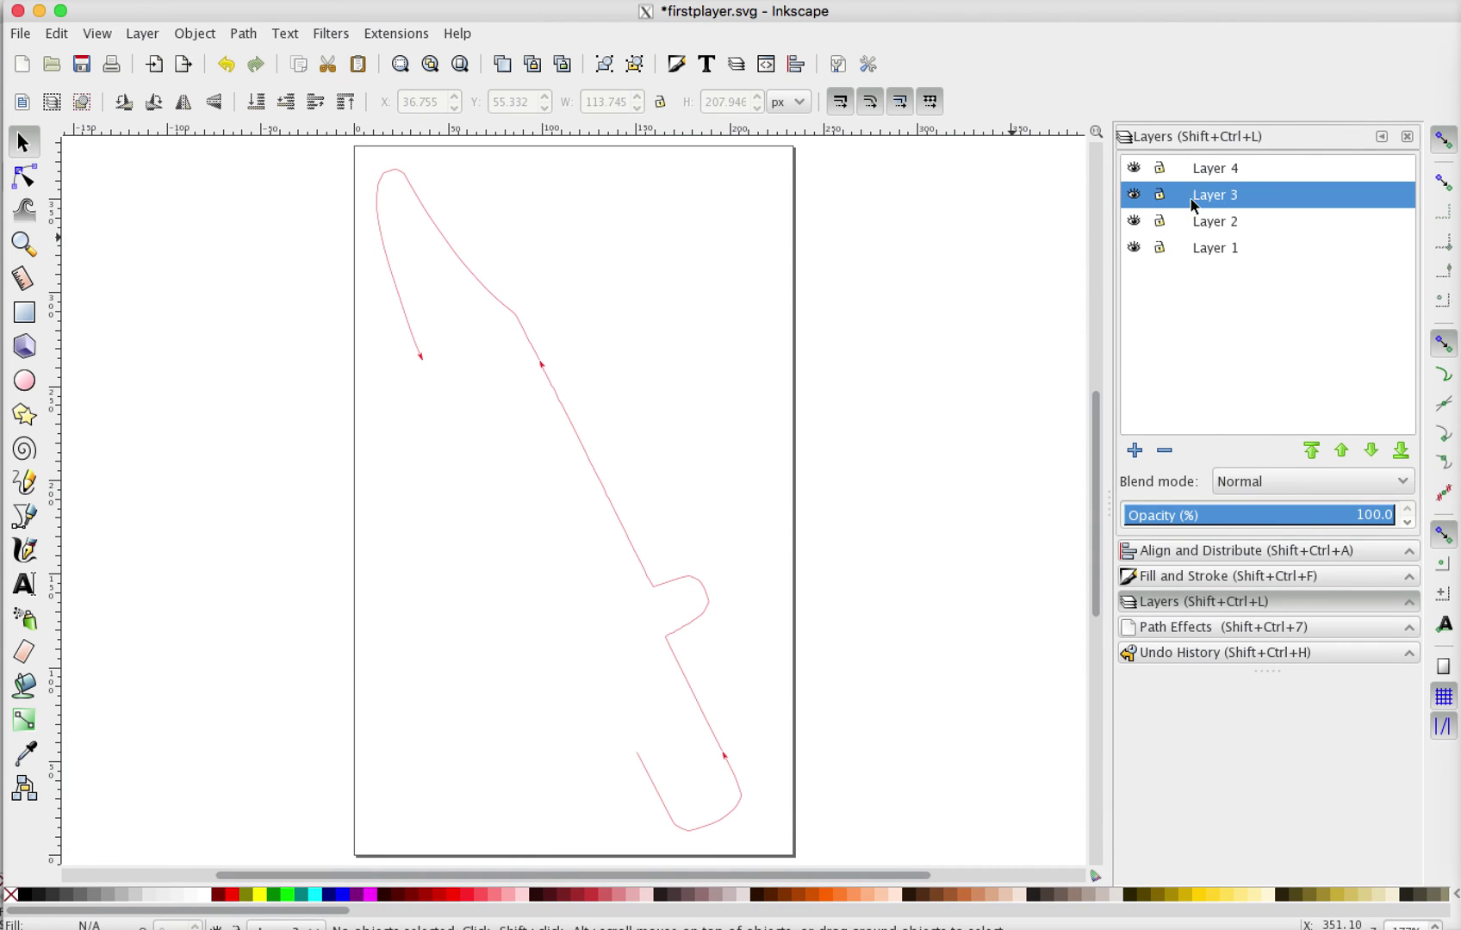
{"action": "left_click", "coordinate": [59, 35]}
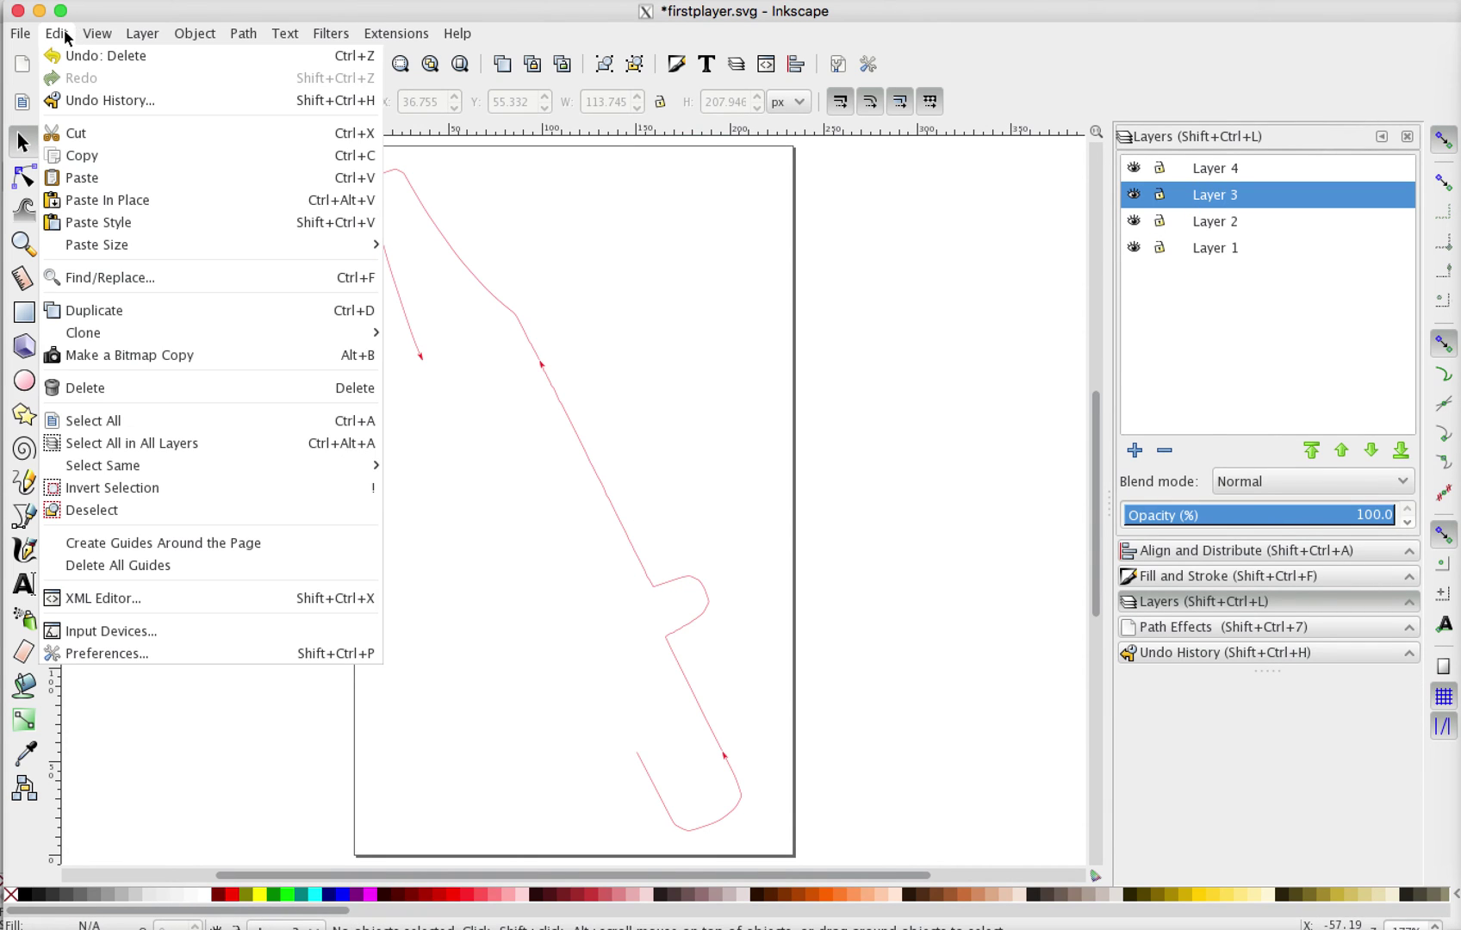
{"action": "left_click", "coordinate": [106, 200]}
{"action": "left_click", "coordinate": [493, 535]}
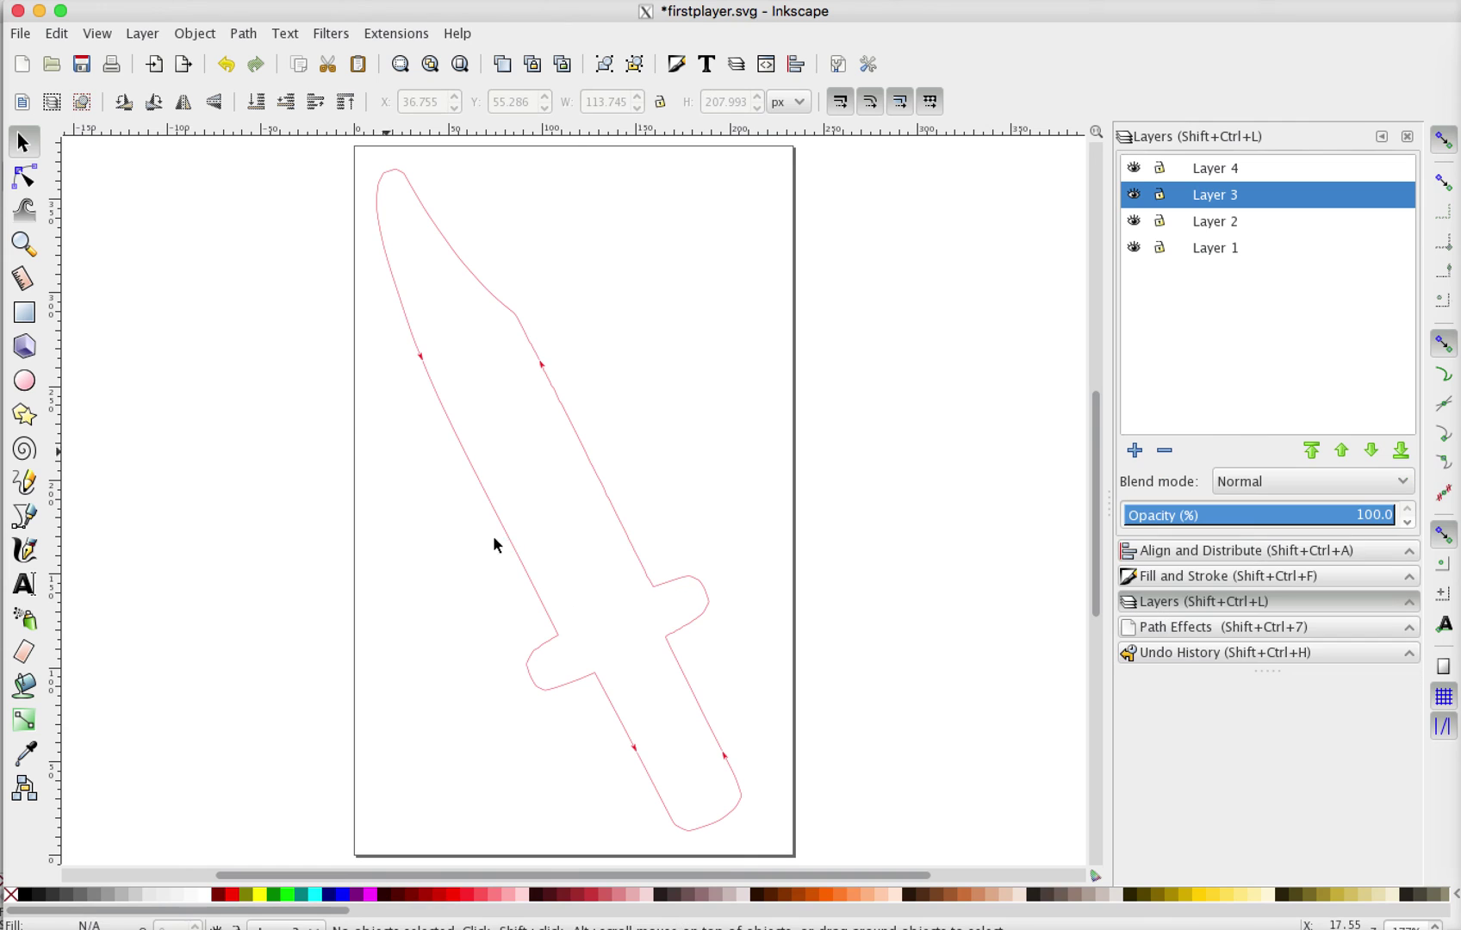
Cut the bottom tip piece and paste it in place on Layer 4.
{"action": "left_click", "coordinate": [730, 828]}
{"action": "left_click", "coordinate": [728, 831]}
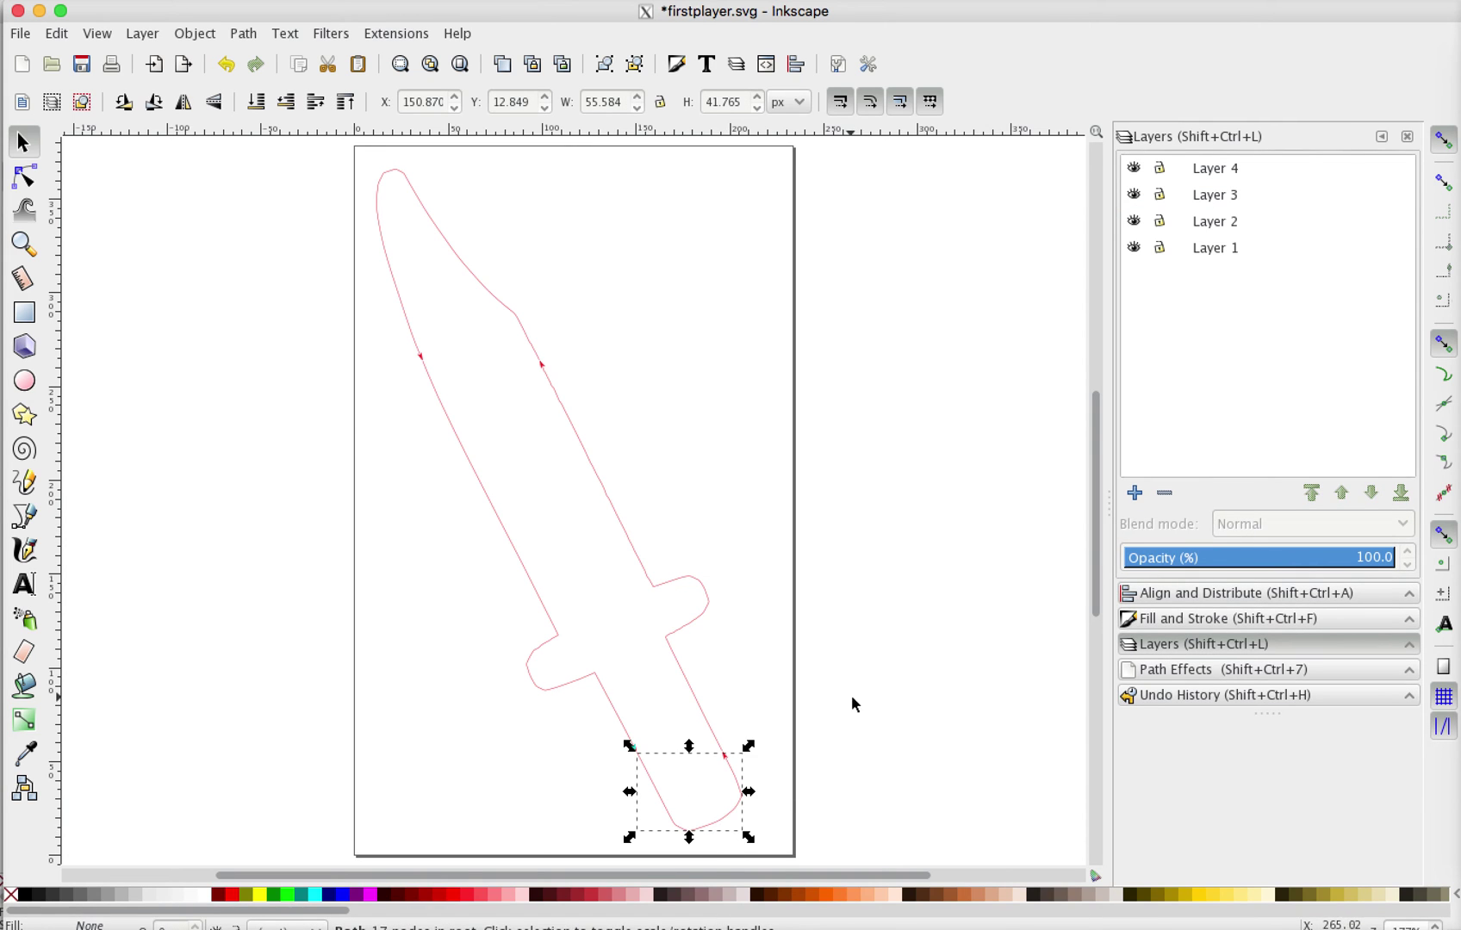
{"action": "left_click", "coordinate": [58, 34]}
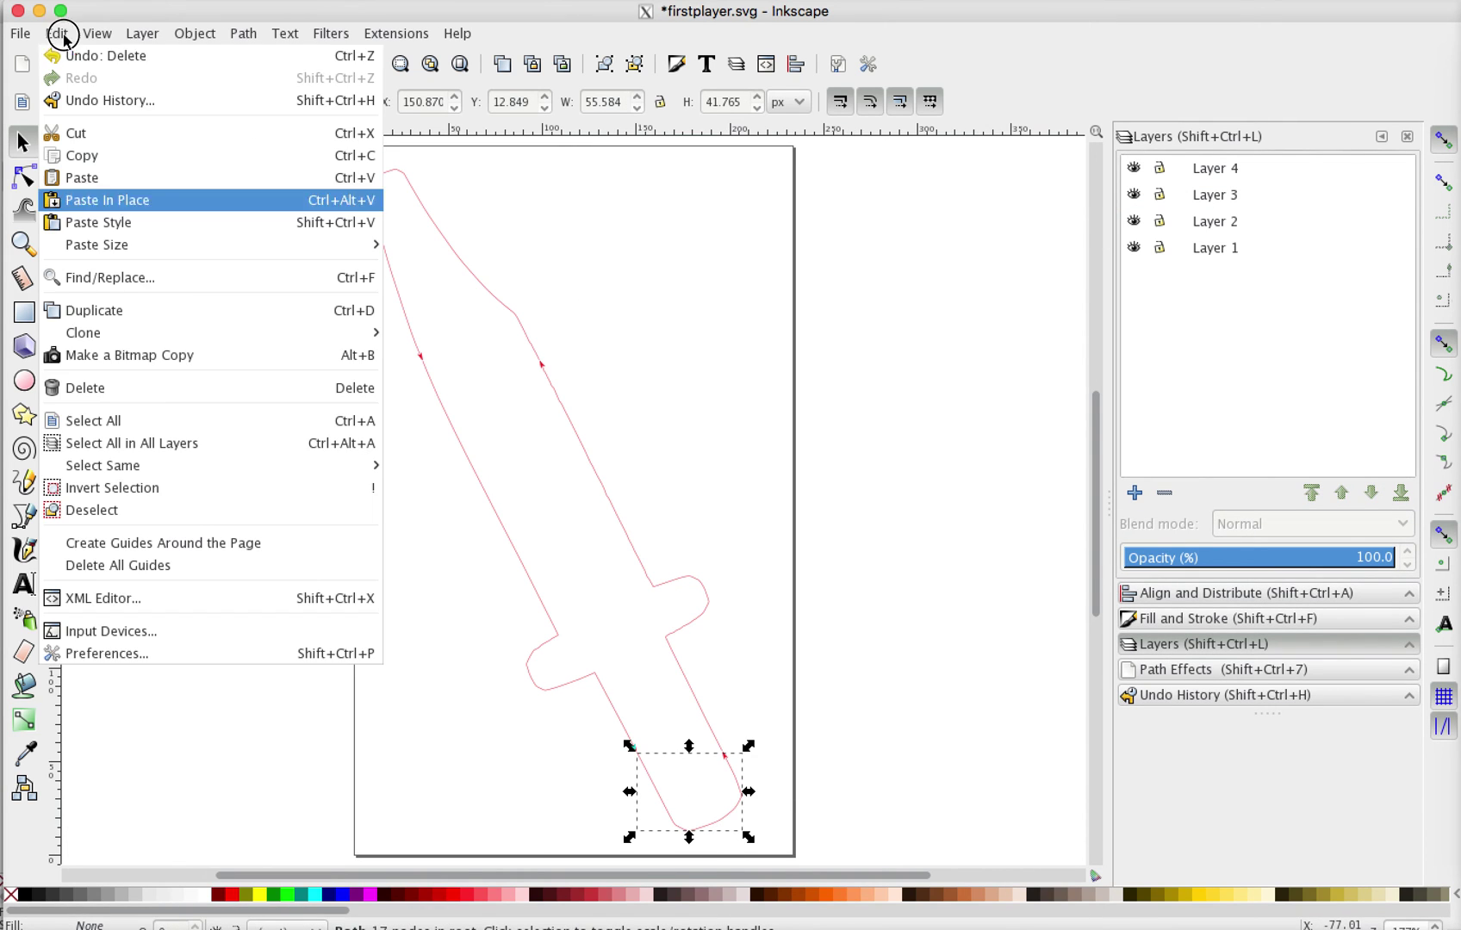
{"action": "left_click", "coordinate": [121, 135]}
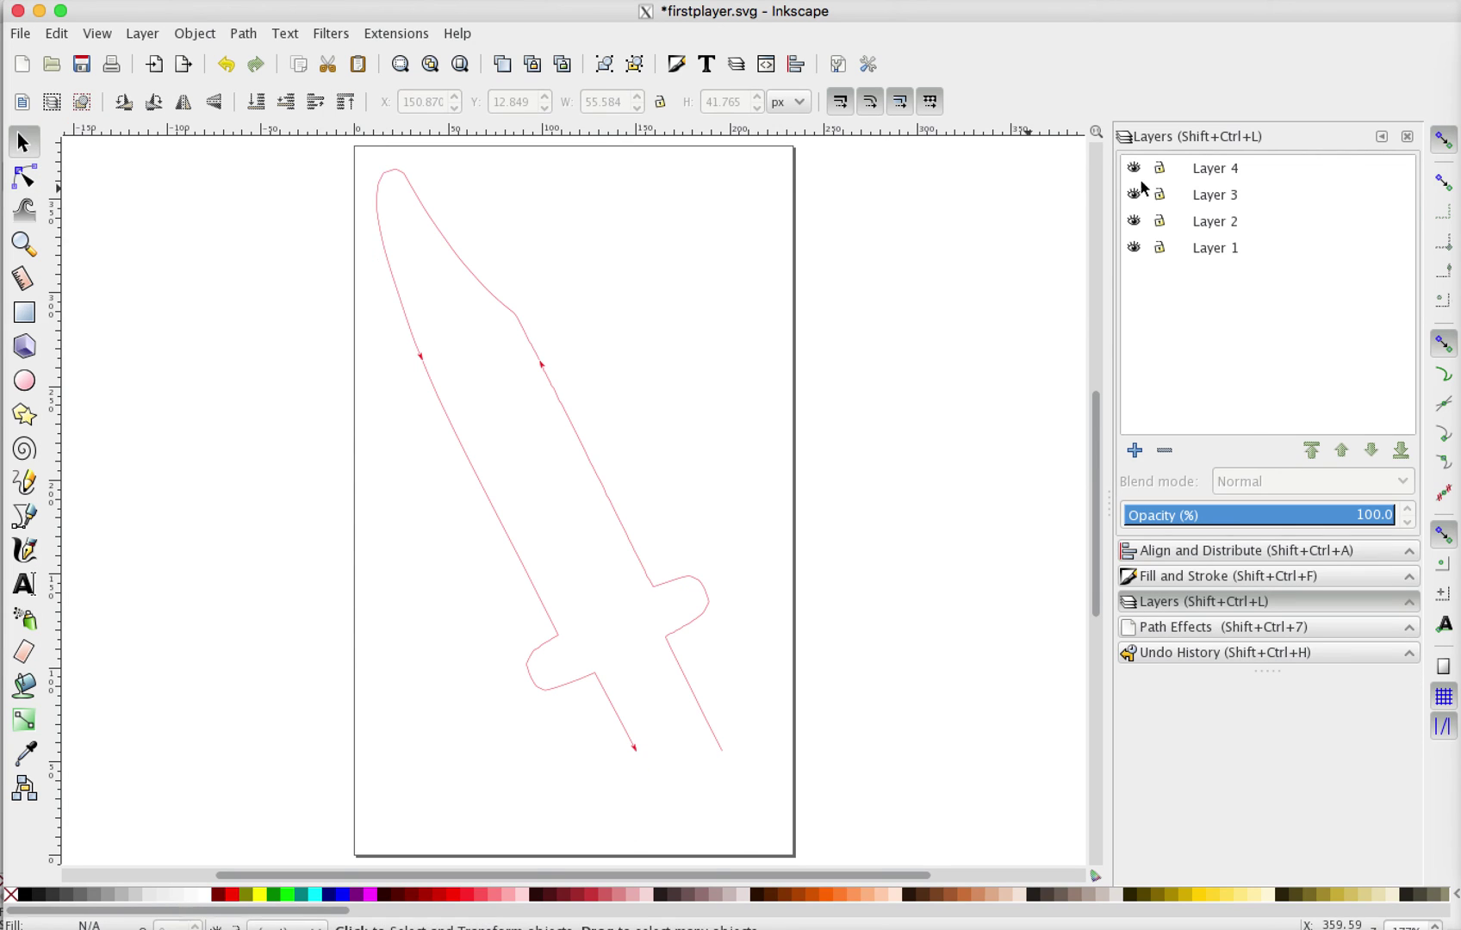
{"action": "left_click", "coordinate": [1236, 171]}
{"action": "left_click", "coordinate": [57, 34]}
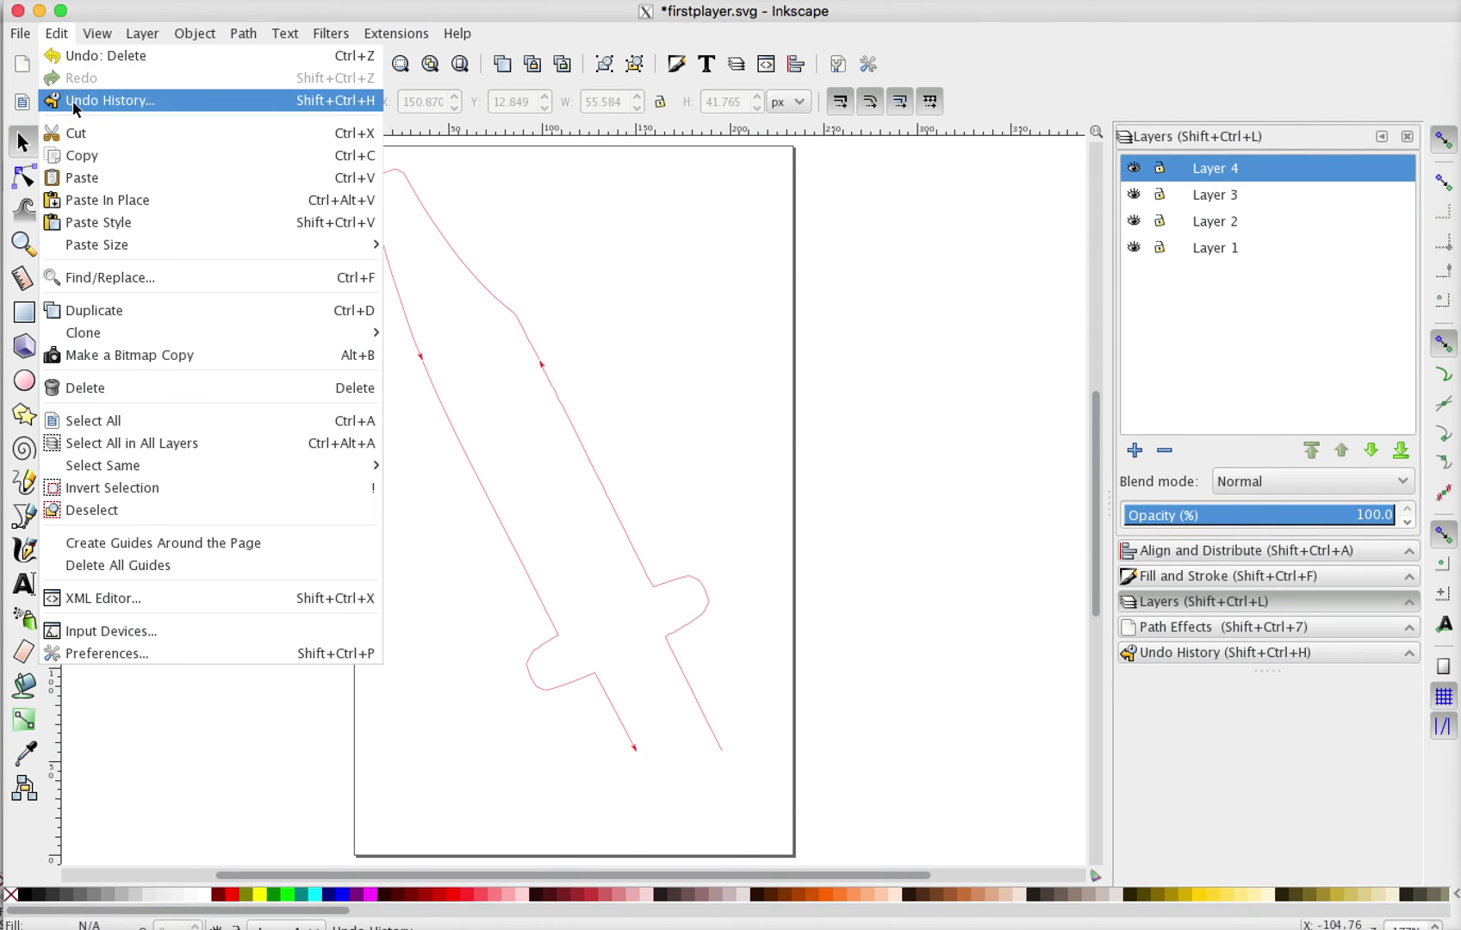
{"action": "left_click", "coordinate": [110, 200]}
{"action": "left_click", "coordinate": [394, 509]}
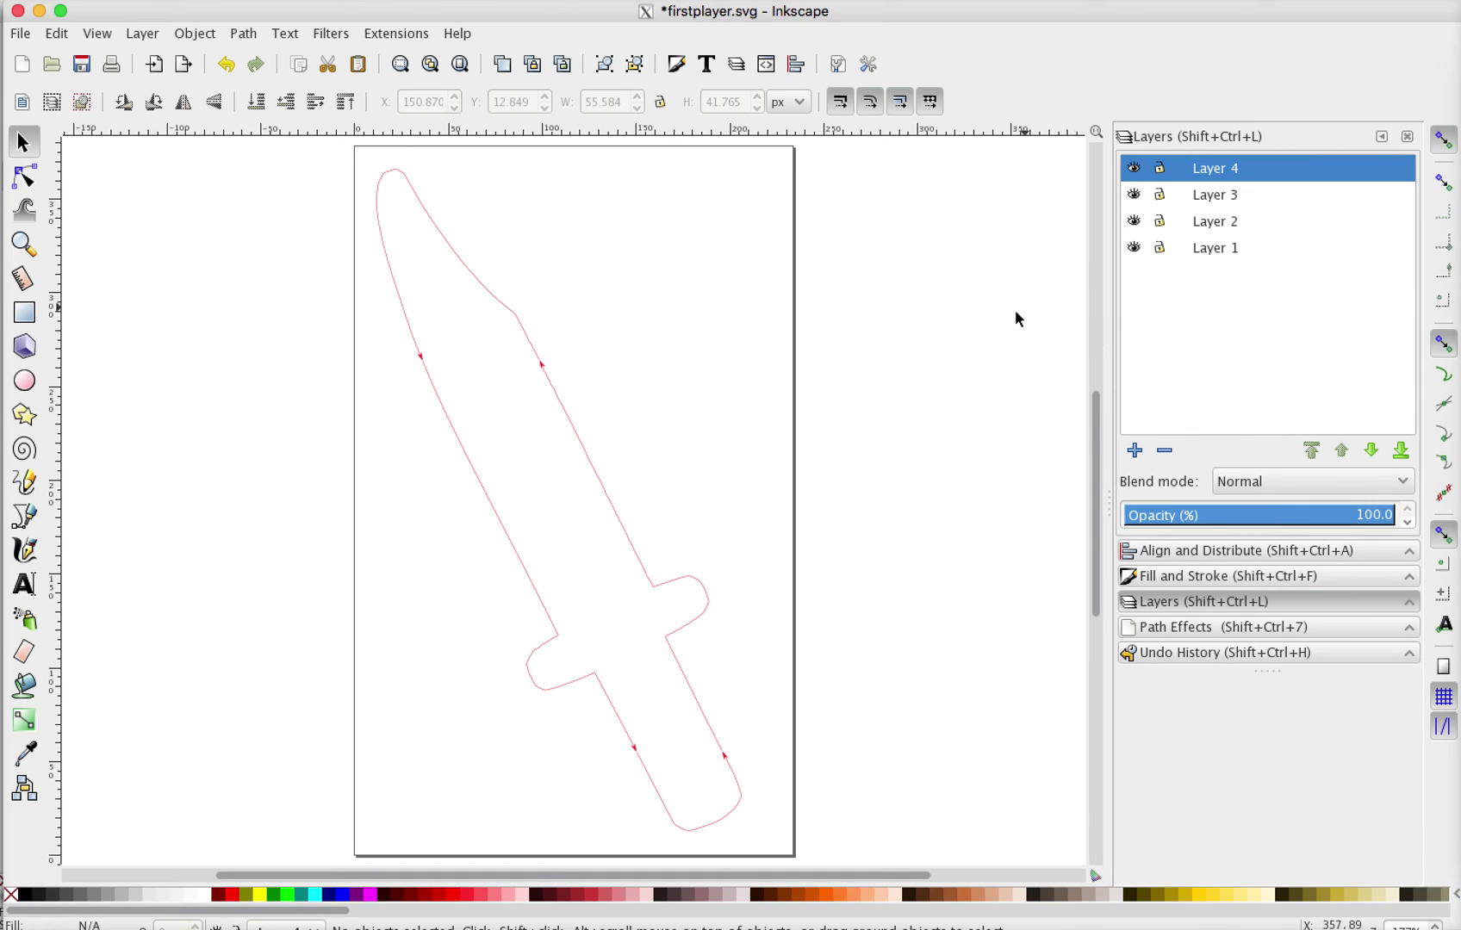
Drag Layer 3 to the bottom and Layer 4 and Layer 2 below Layer 1 in the Layers panel.
{"action": "left_click", "coordinate": [427, 373]}
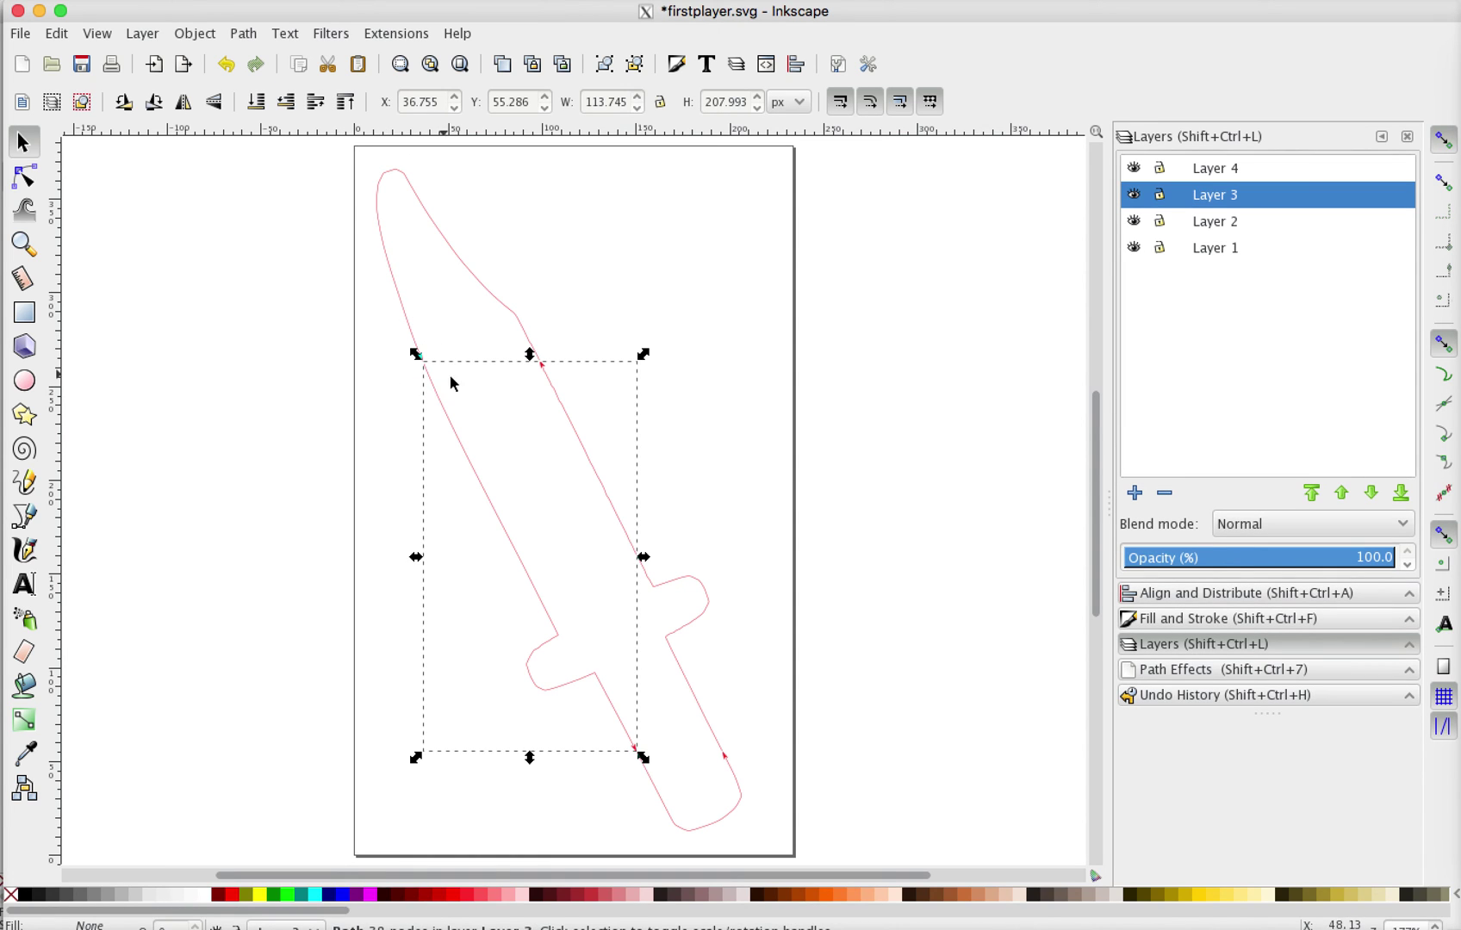
{"action": "mouse_move", "coordinate": [1250, 196]}
{"action": "left_mouse_down"}
{"action": "mouse_move", "coordinate": [1248, 270]}
{"action": "mouse_move", "coordinate": [1245, 220]}
{"action": "left_mouse_up"}
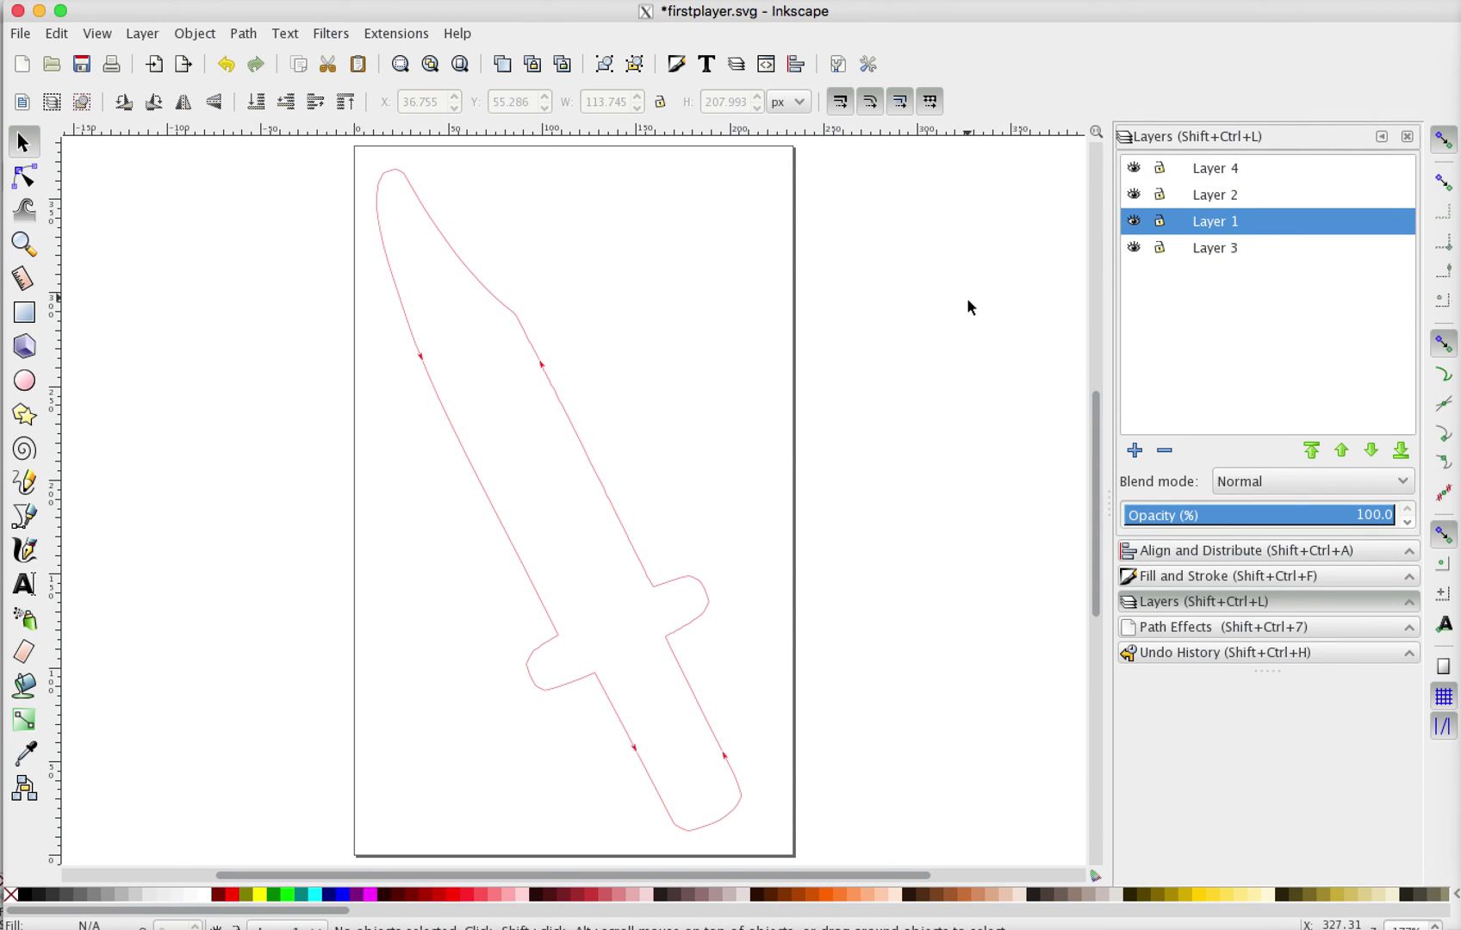
{"action": "left_click", "coordinate": [665, 806]}
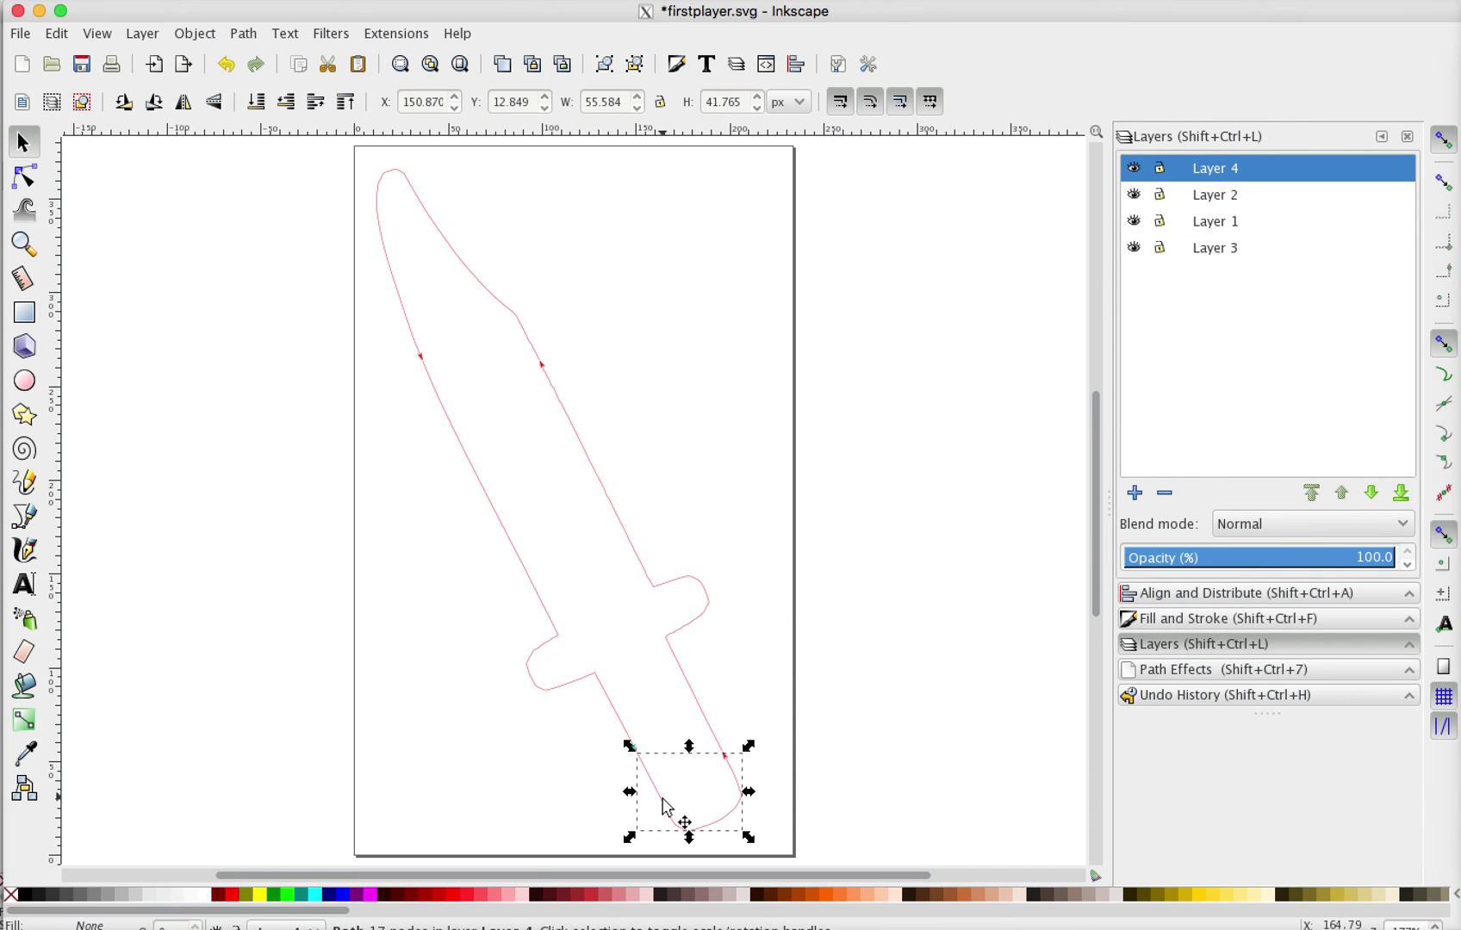
{"action": "left_click_drag", "start_coordinate": [1265, 168], "coordinate": [1256, 236]}
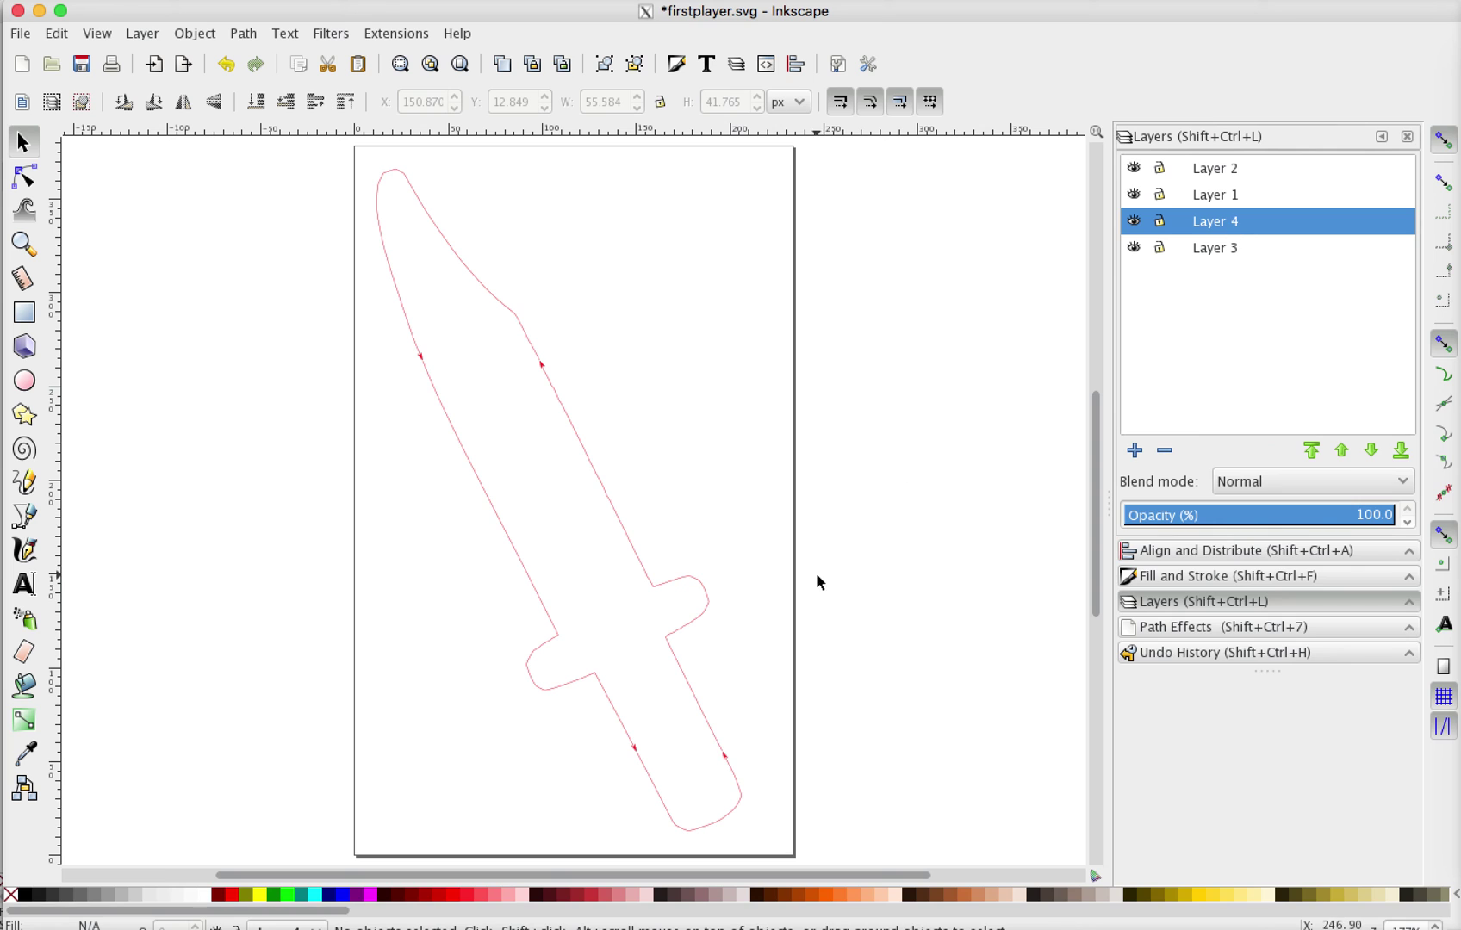
{"action": "left_click", "coordinate": [701, 706]}
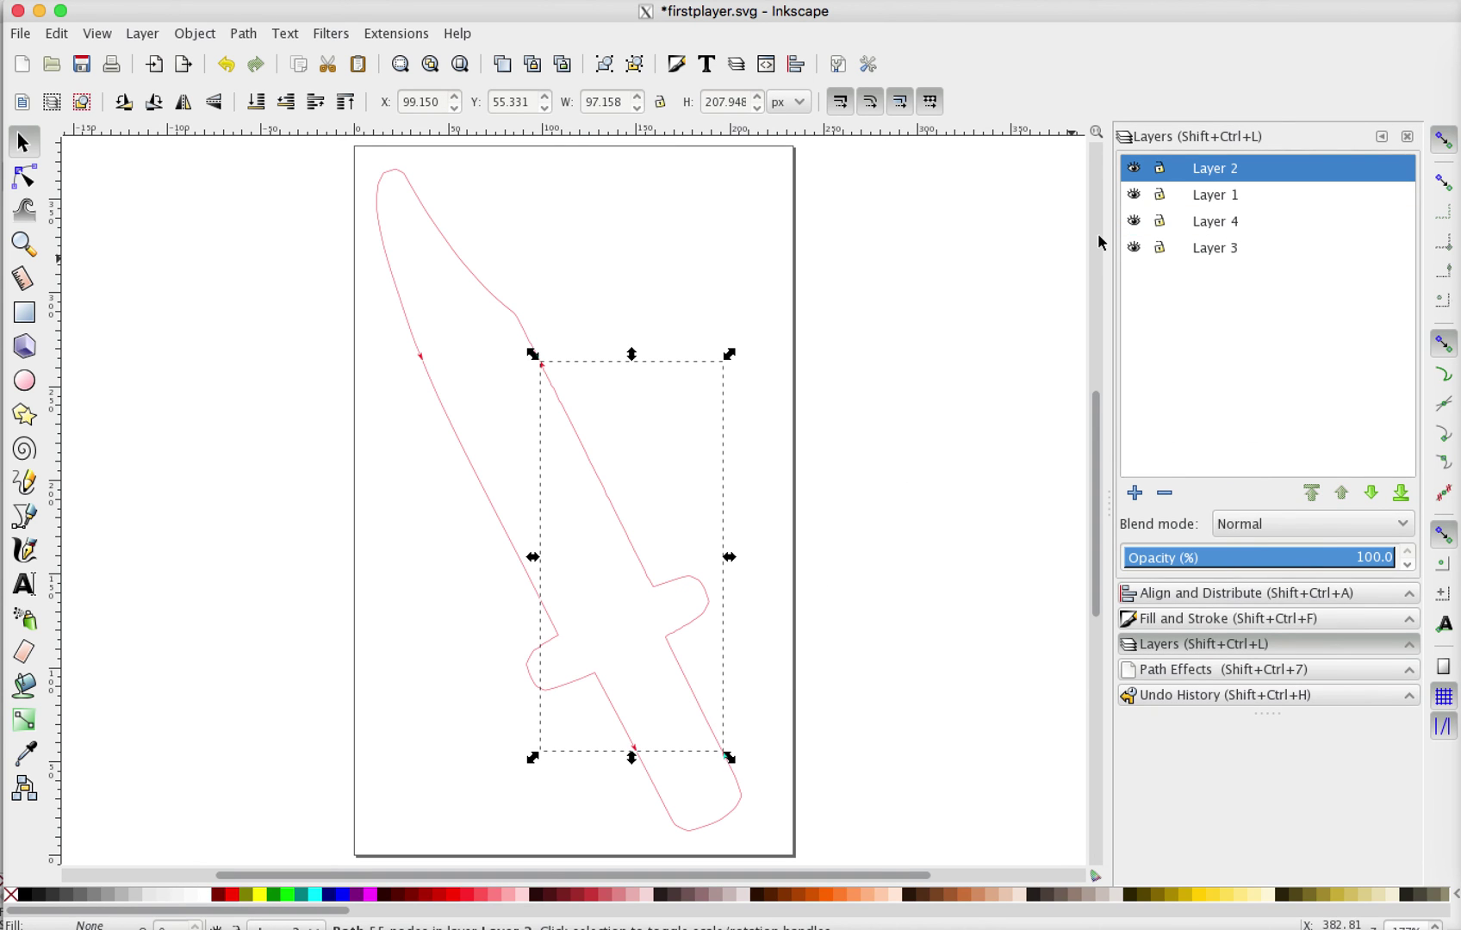
{"action": "mouse_move", "coordinate": [1216, 191]}
{"action": "left_mouse_down"}
{"action": "mouse_move", "coordinate": [1229, 189]}
{"action": "mouse_move", "coordinate": [1229, 219]}
{"action": "left_mouse_up"}
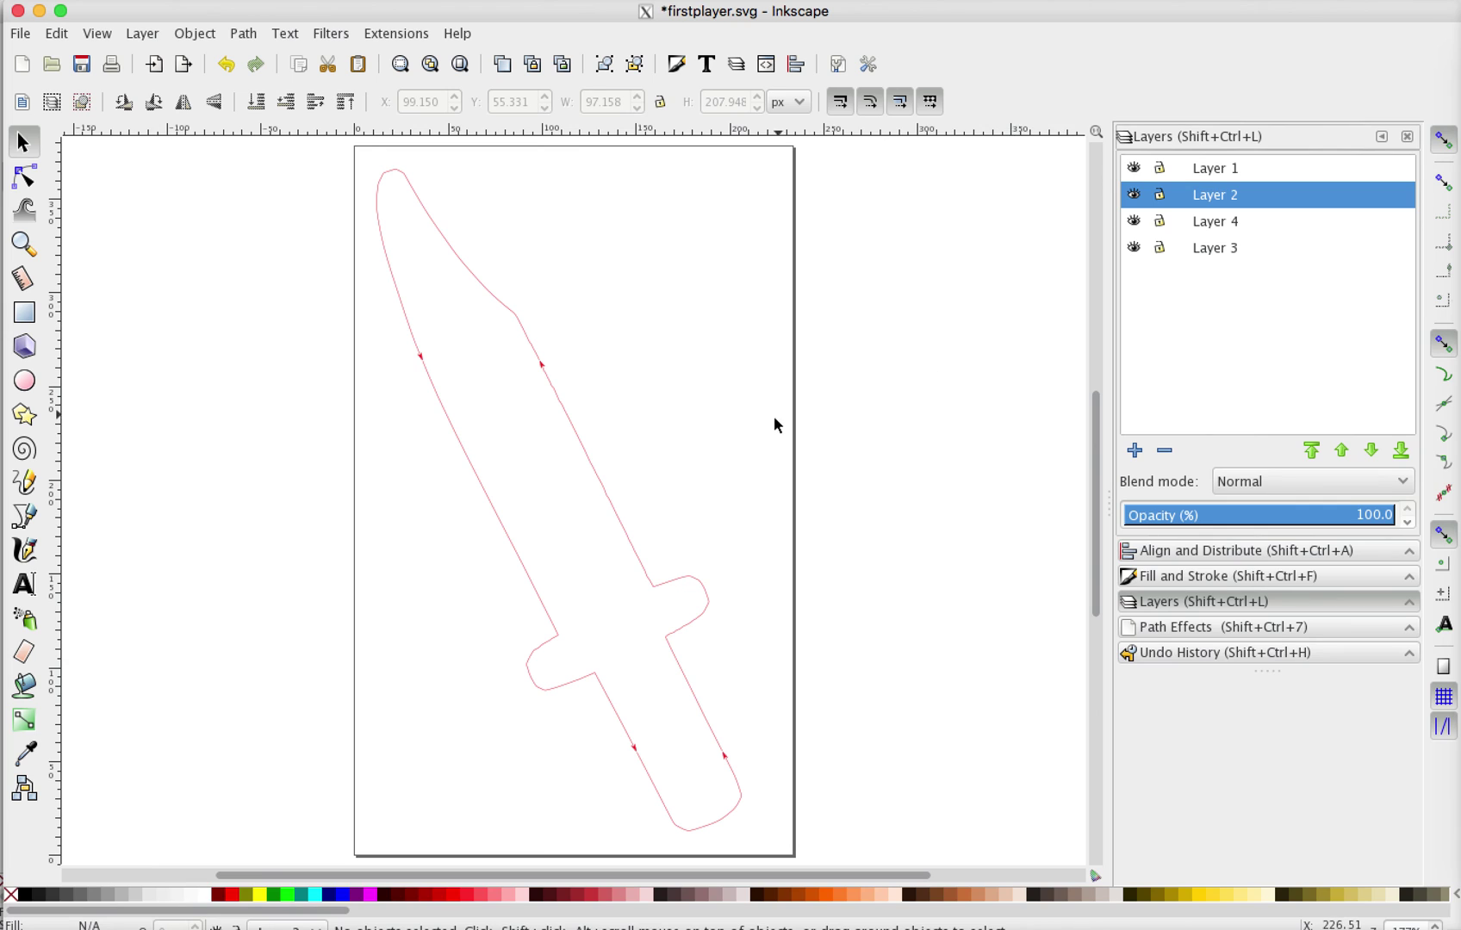
{"action": "left_click", "coordinate": [1208, 249]}
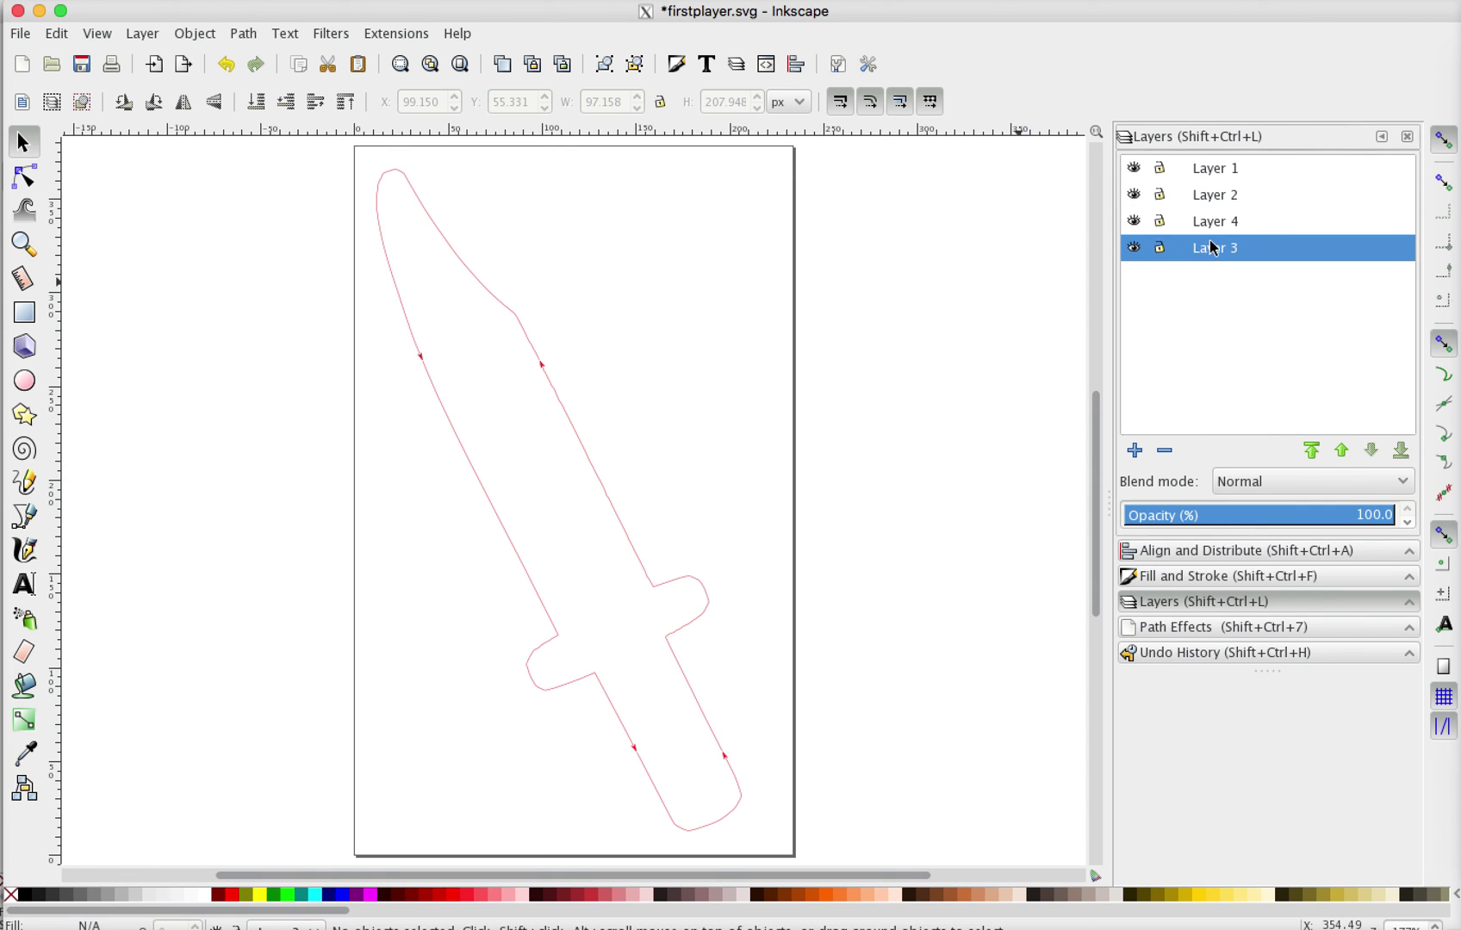
{"action": "left_click", "coordinate": [1135, 249]}
{"action": "left_click", "coordinate": [1135, 249]}
{"action": "left_click", "coordinate": [1135, 223]}
{"action": "left_click", "coordinate": [1135, 222]}
{"action": "left_click", "coordinate": [1135, 222]}
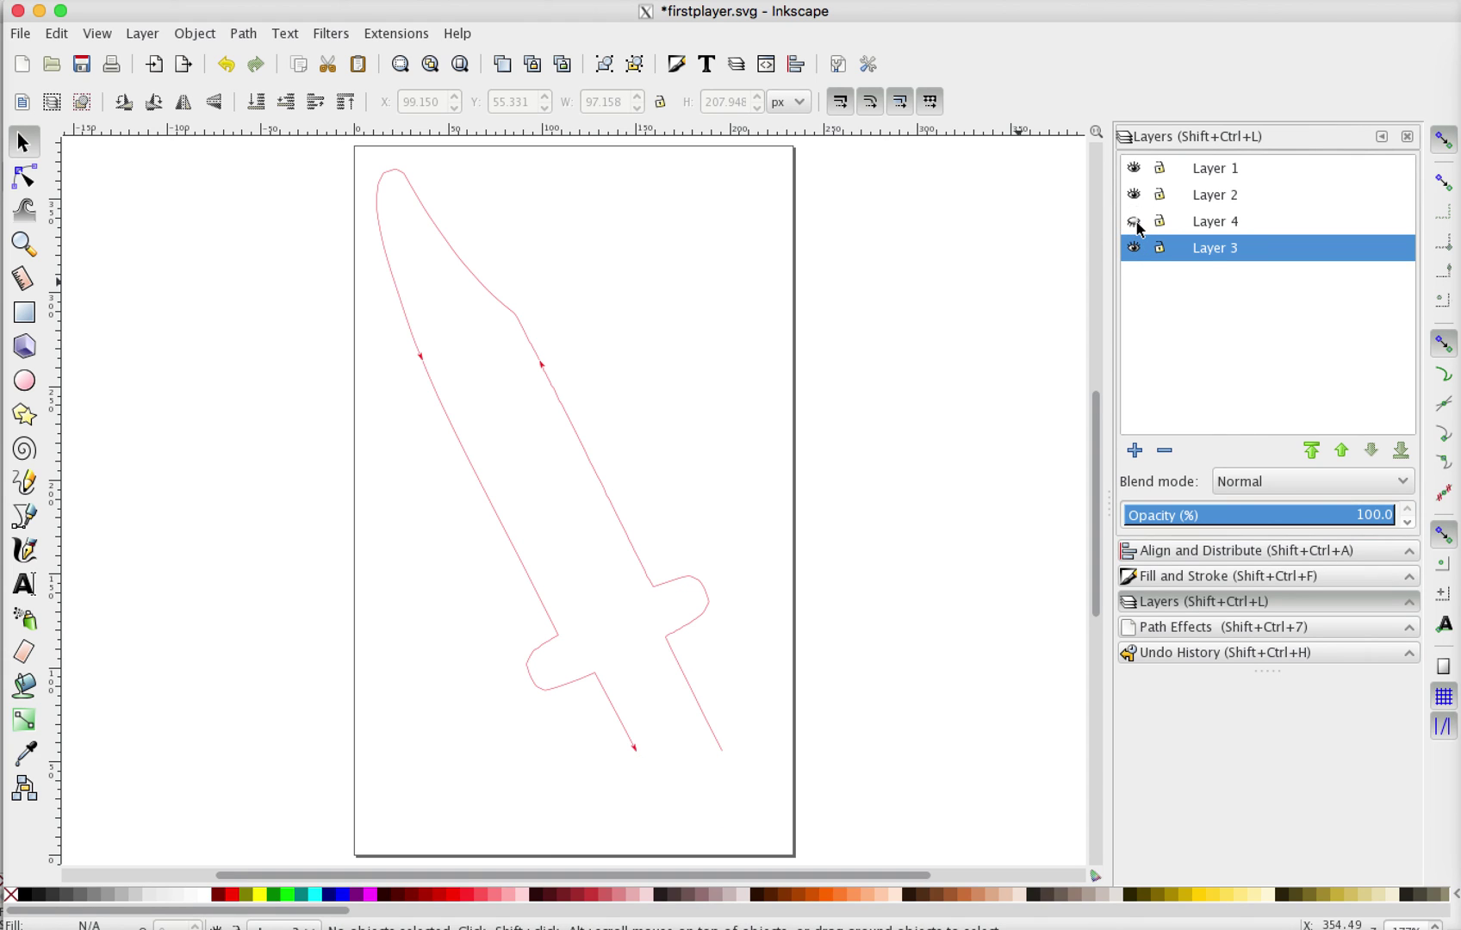
{"action": "left_click", "coordinate": [1135, 222]}
{"action": "left_click", "coordinate": [1135, 196]}
{"action": "left_click", "coordinate": [1135, 195]}
{"action": "left_click", "coordinate": [1135, 168]}
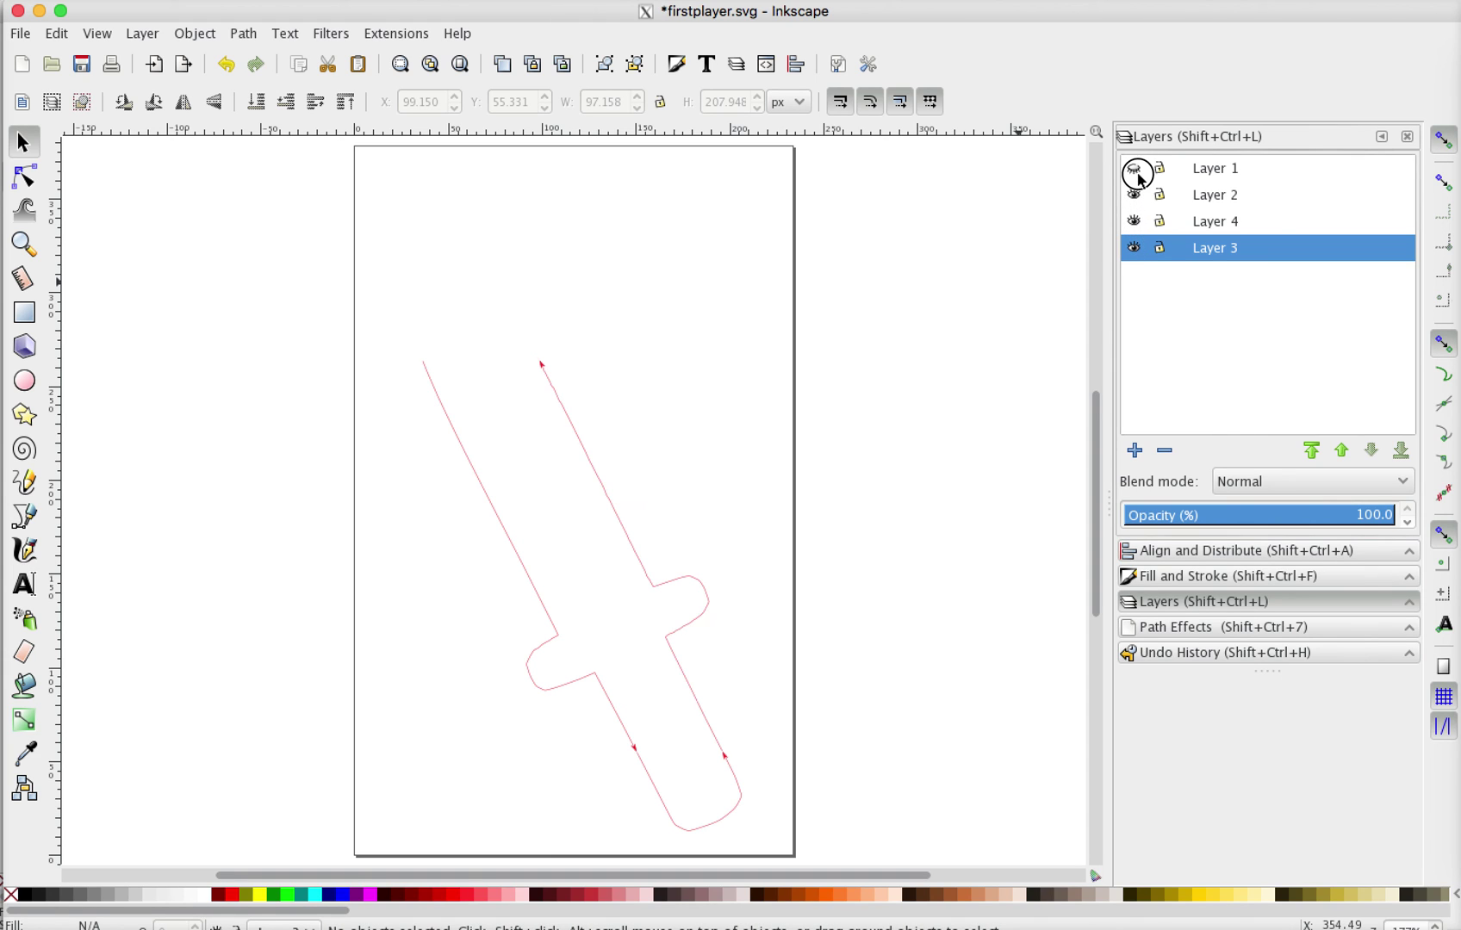
{"action": "left_click", "coordinate": [1135, 169]}
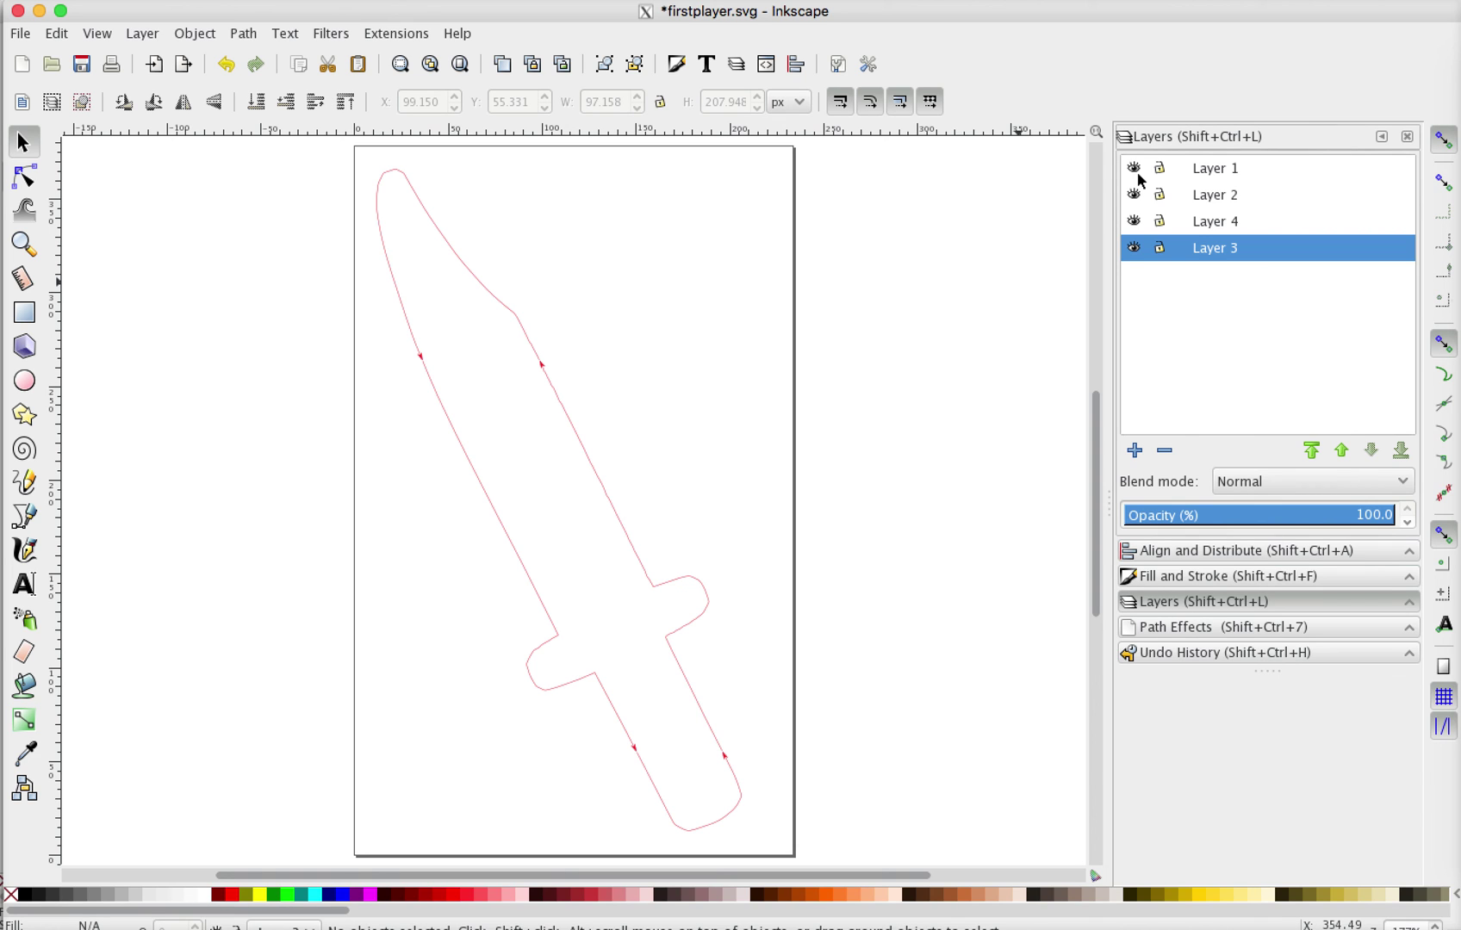
Set the end marker of all four sword outline pieces to none in Stroke style.
{"action": "left_click_drag", "start_coordinate": [308, 163], "coordinate": [772, 840]}
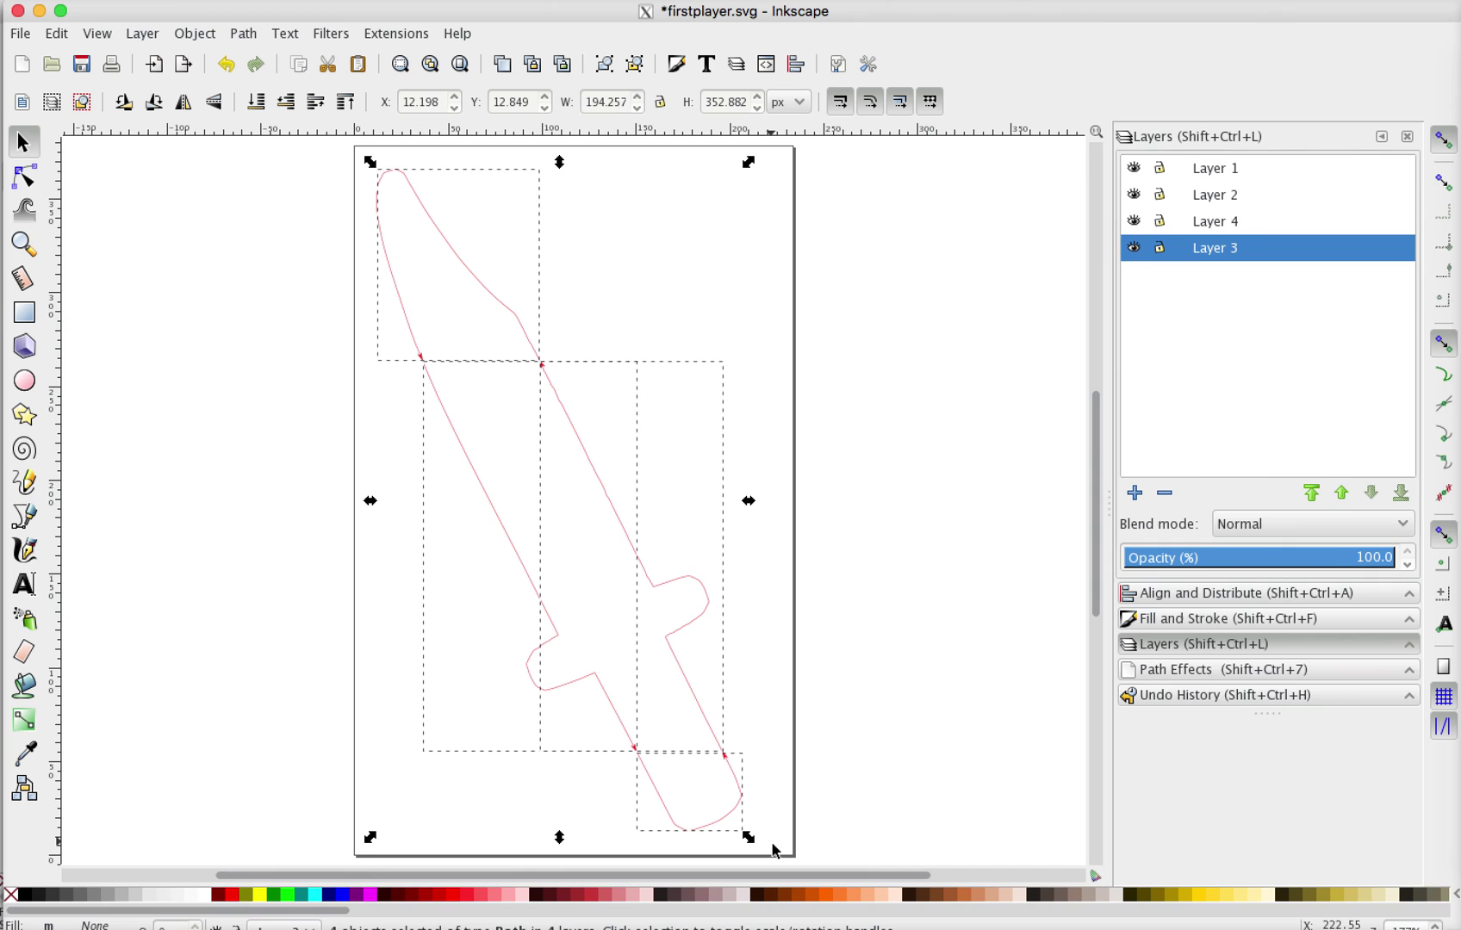
{"action": "left_click", "coordinate": [1210, 620]}
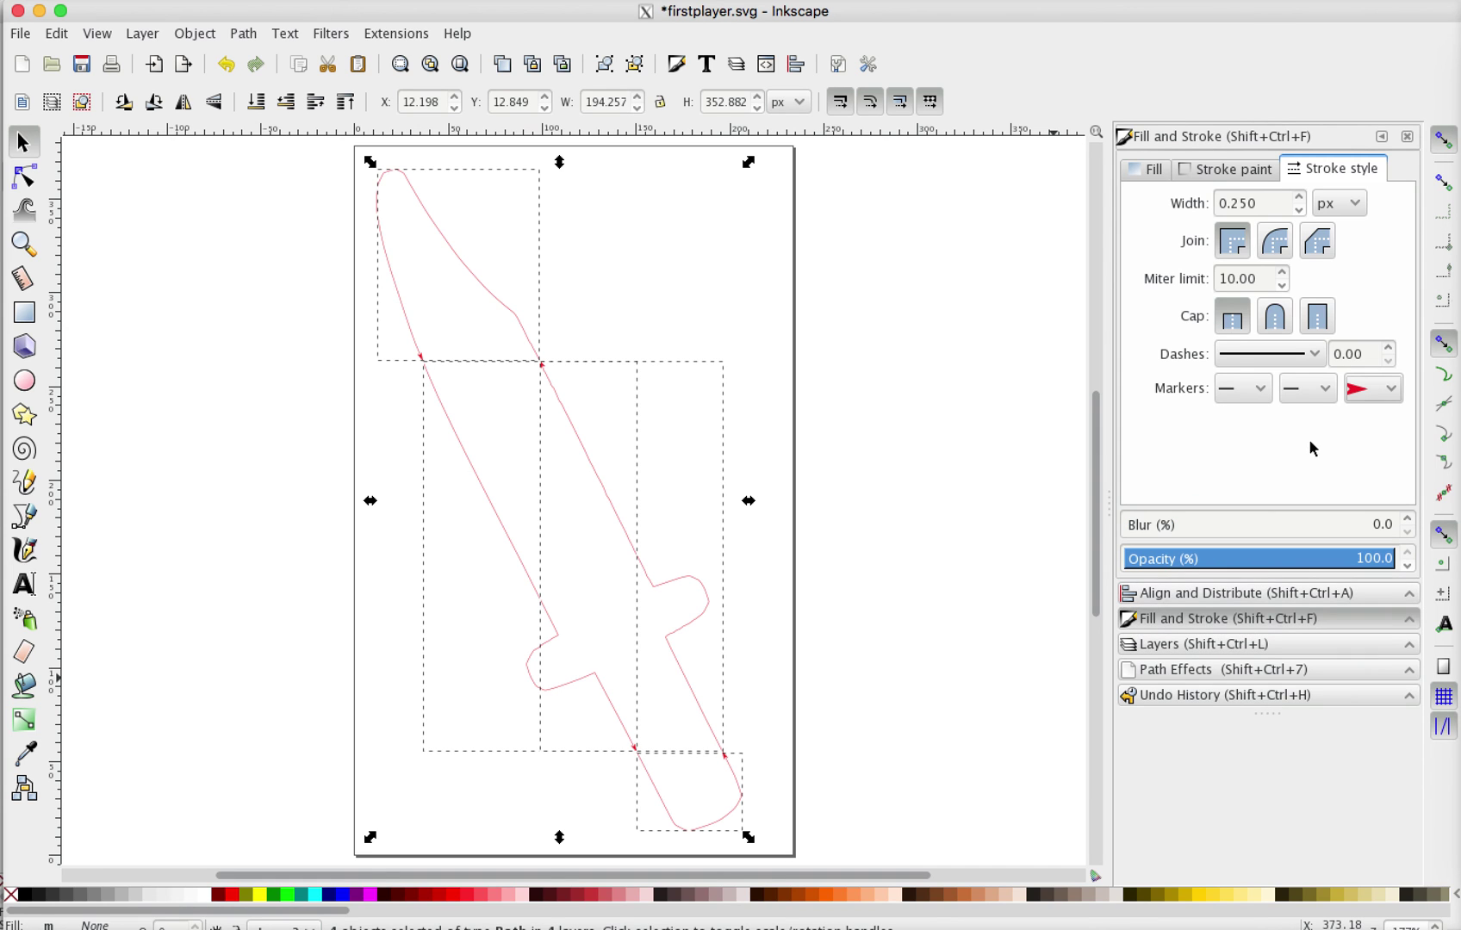
{"action": "left_click", "coordinate": [1373, 388]}
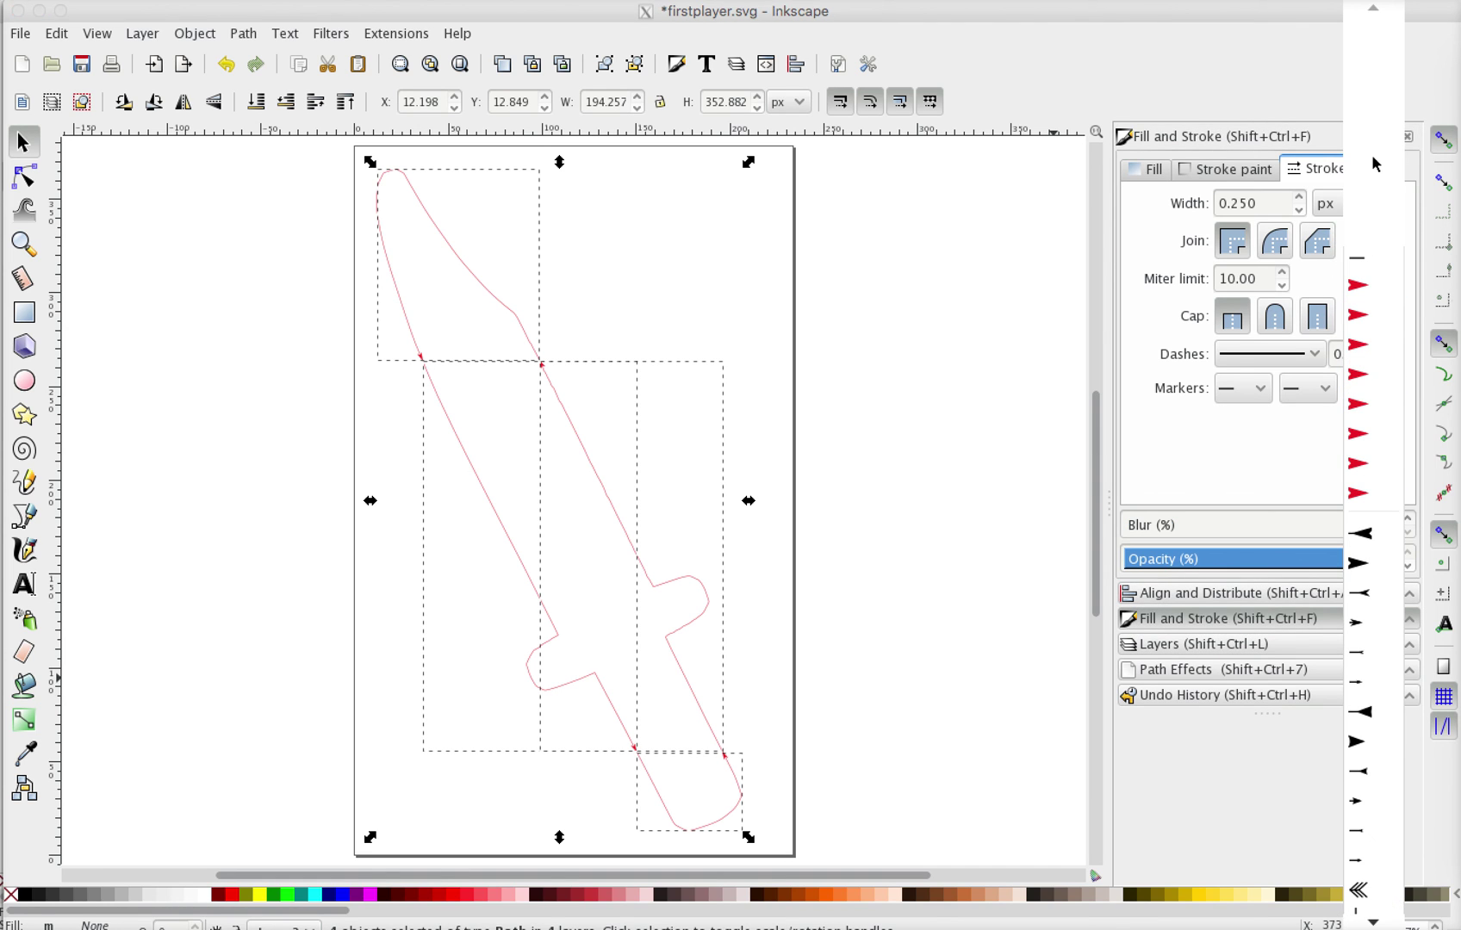
{"action": "left_click", "coordinate": [1369, 252]}
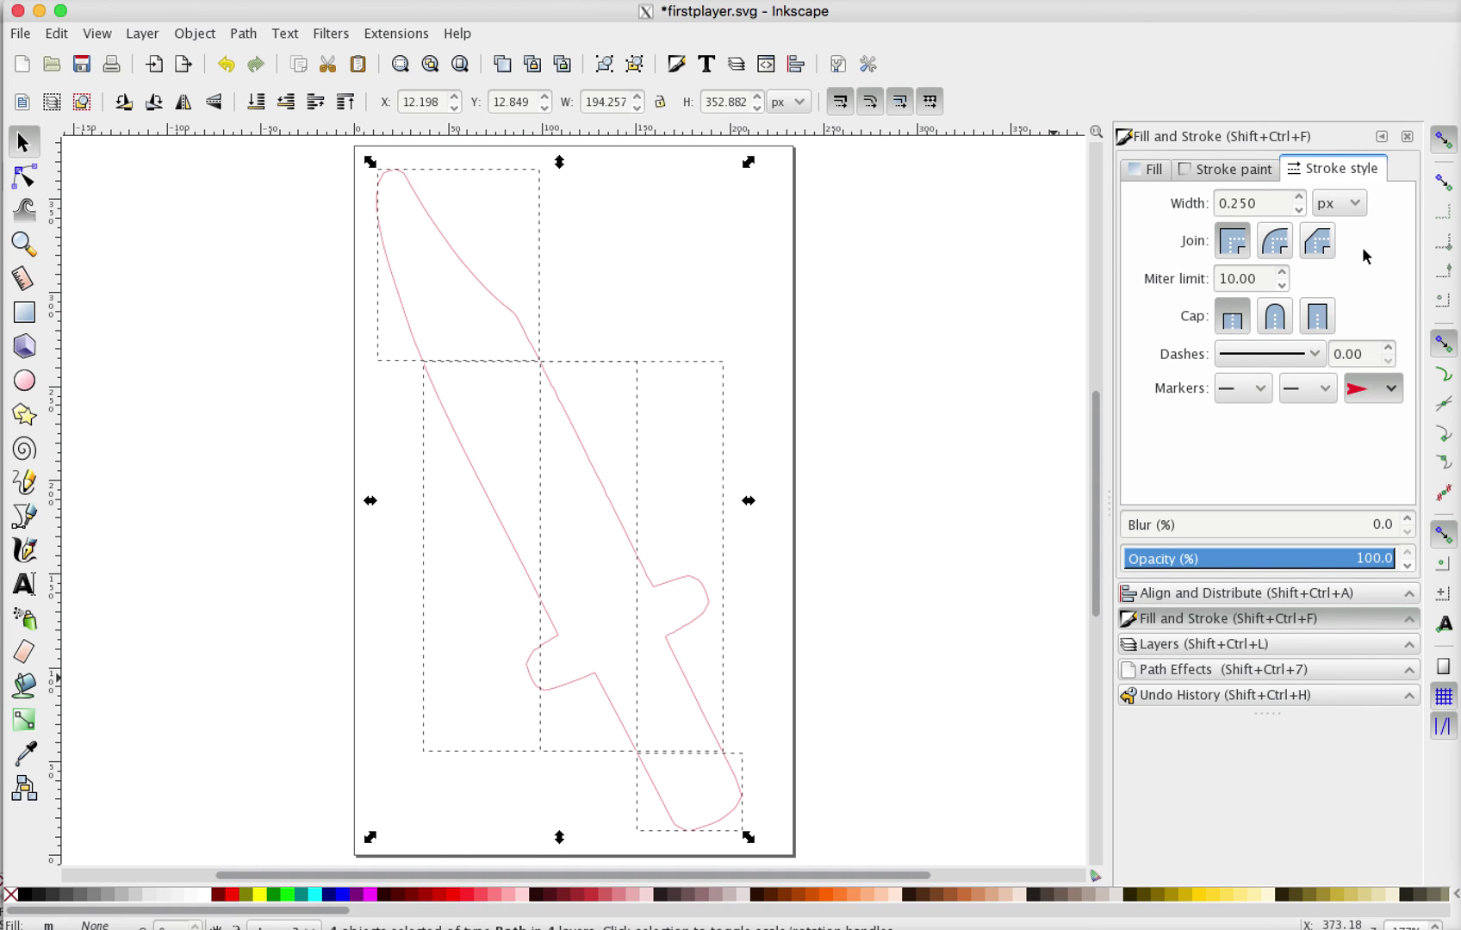
{"action": "left_click", "coordinate": [920, 332]}
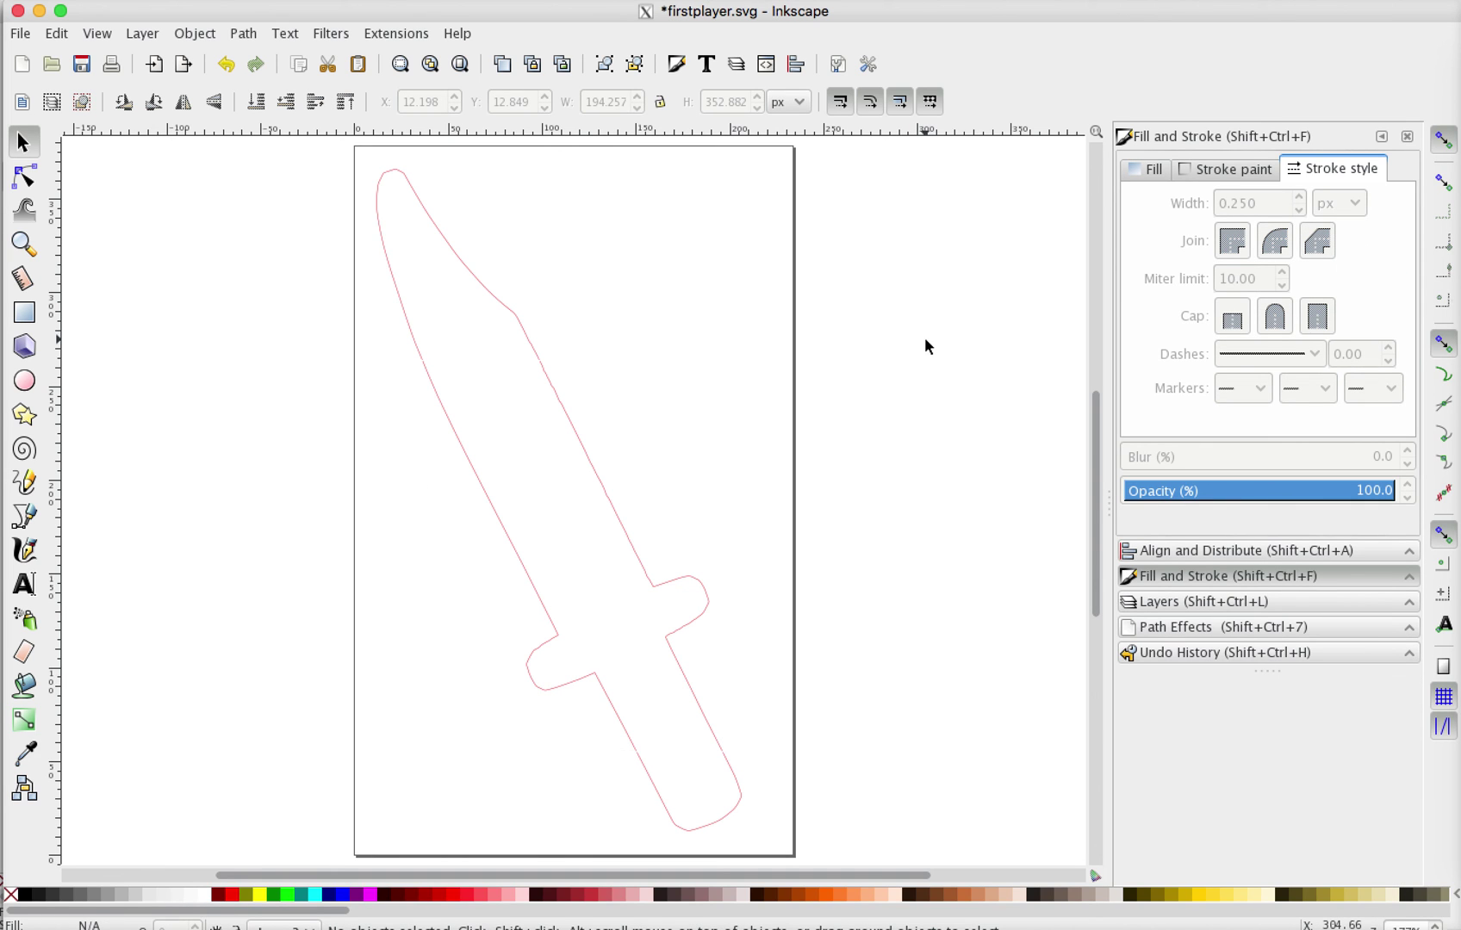